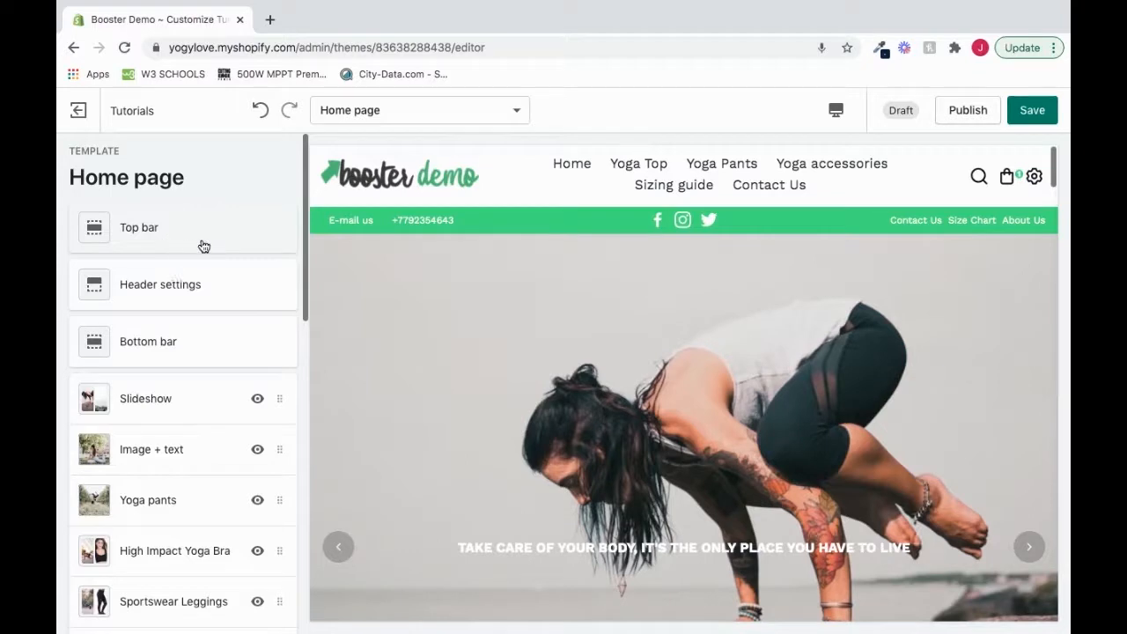
Step: Enable the home page's top bar for both desktop and mobile
click(192, 246)
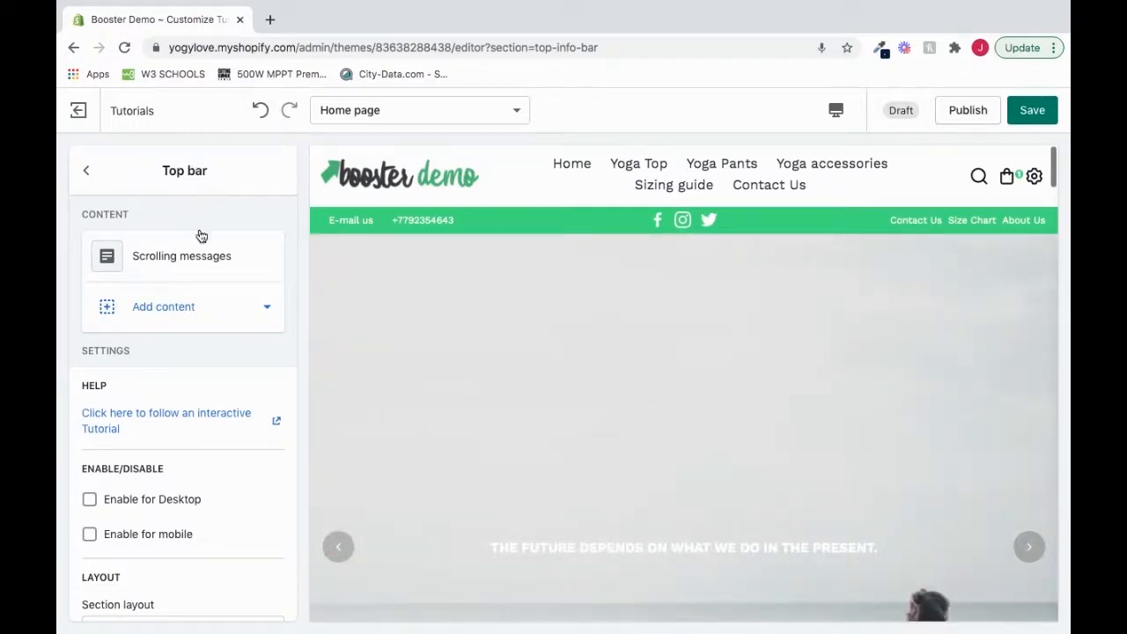
scroll(204, 369, down, 1)
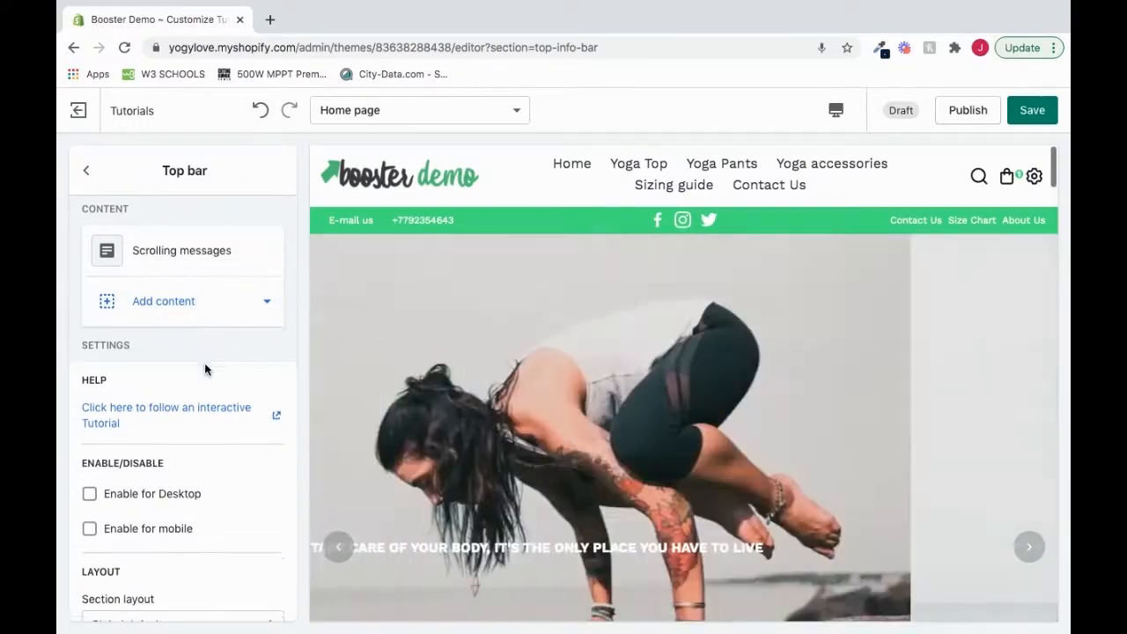
scroll(204, 368, down, 5)
scroll(204, 368, up, 5)
scroll(205, 368, up, 1)
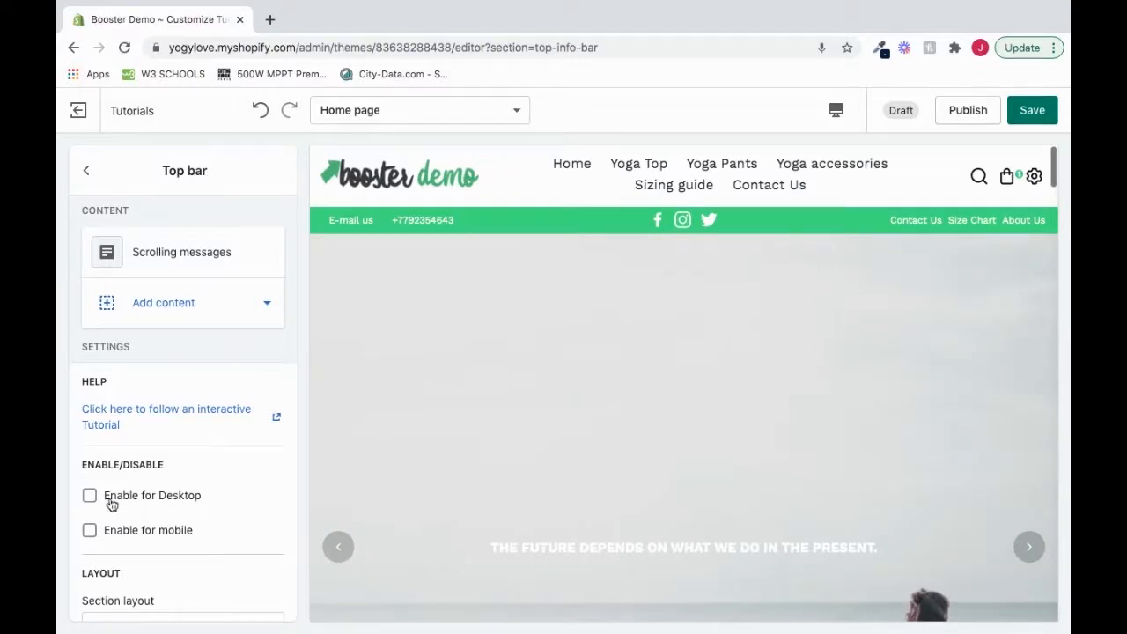
click(90, 496)
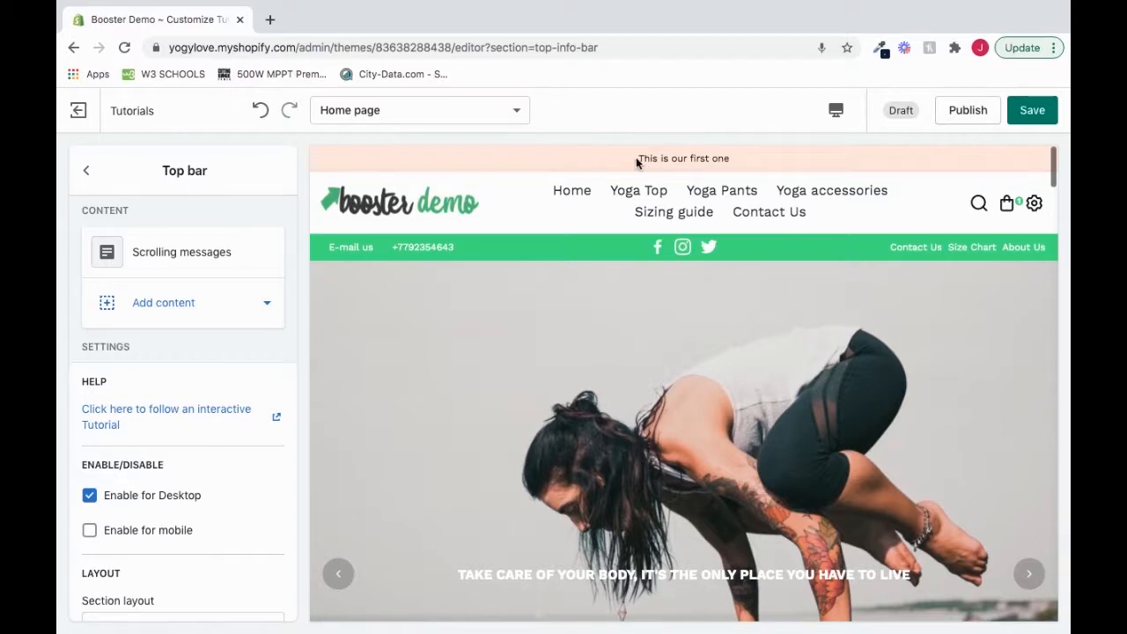
mouse_move(628, 183)
scroll(194, 370, down, 2)
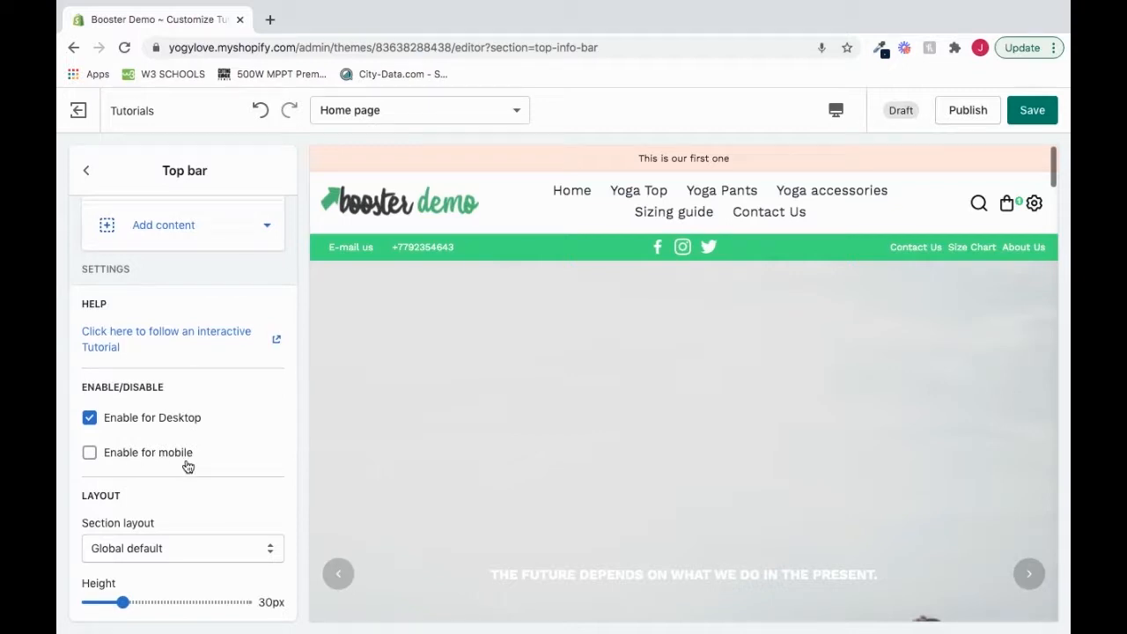
click(89, 454)
scroll(194, 338, up, 2)
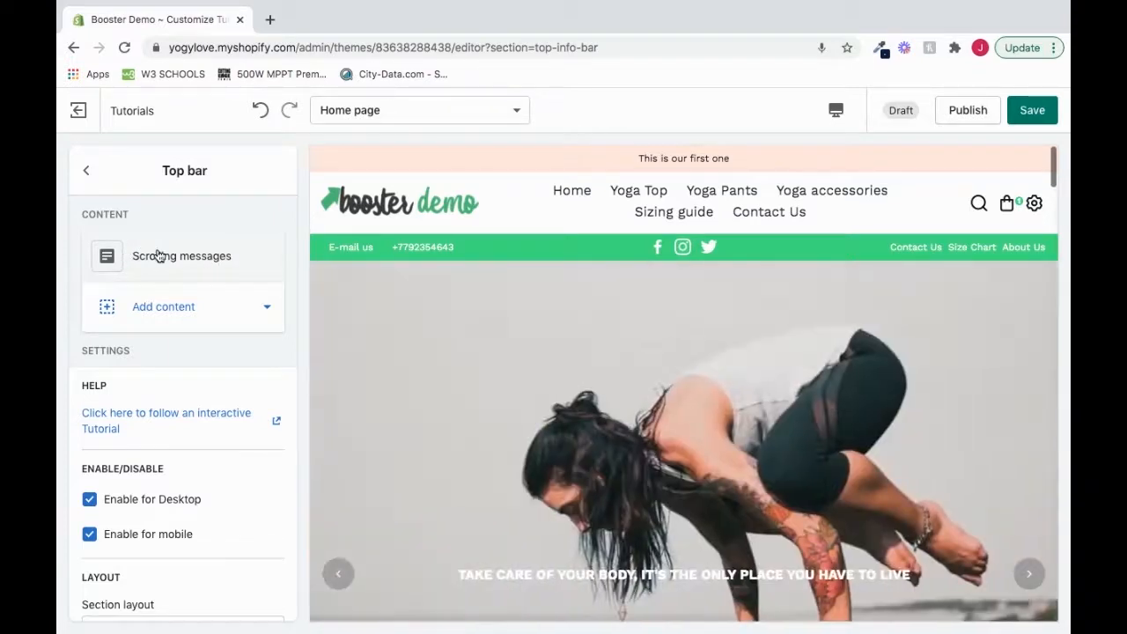
Step: Turn off the mobile display of the top bar's scrolling messages and reopen that block's settings
click(158, 255)
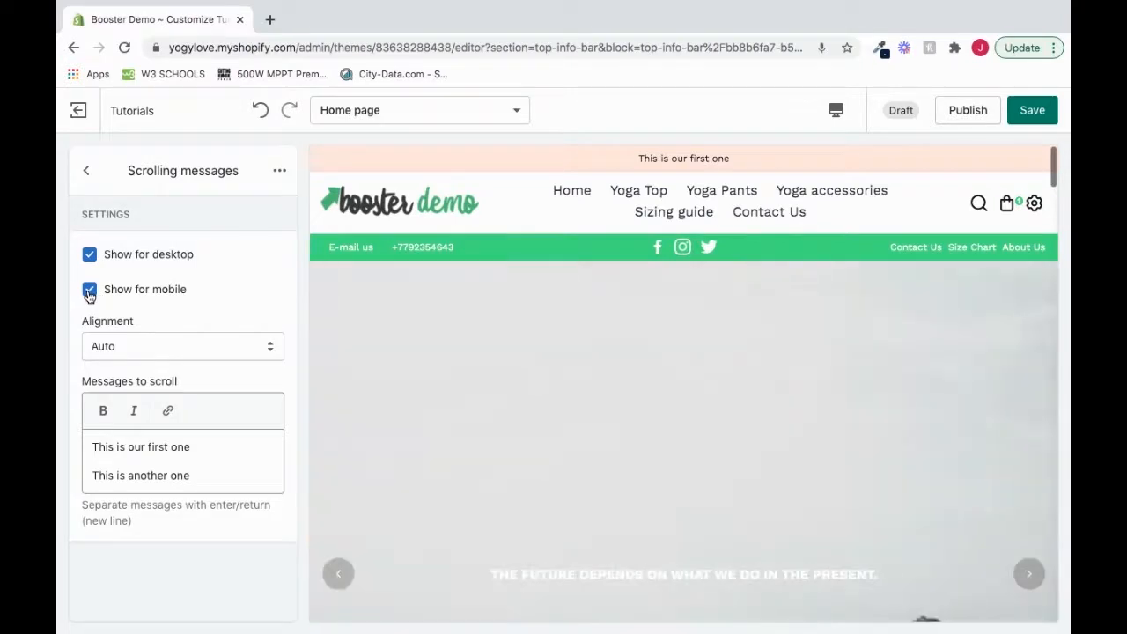
click(89, 291)
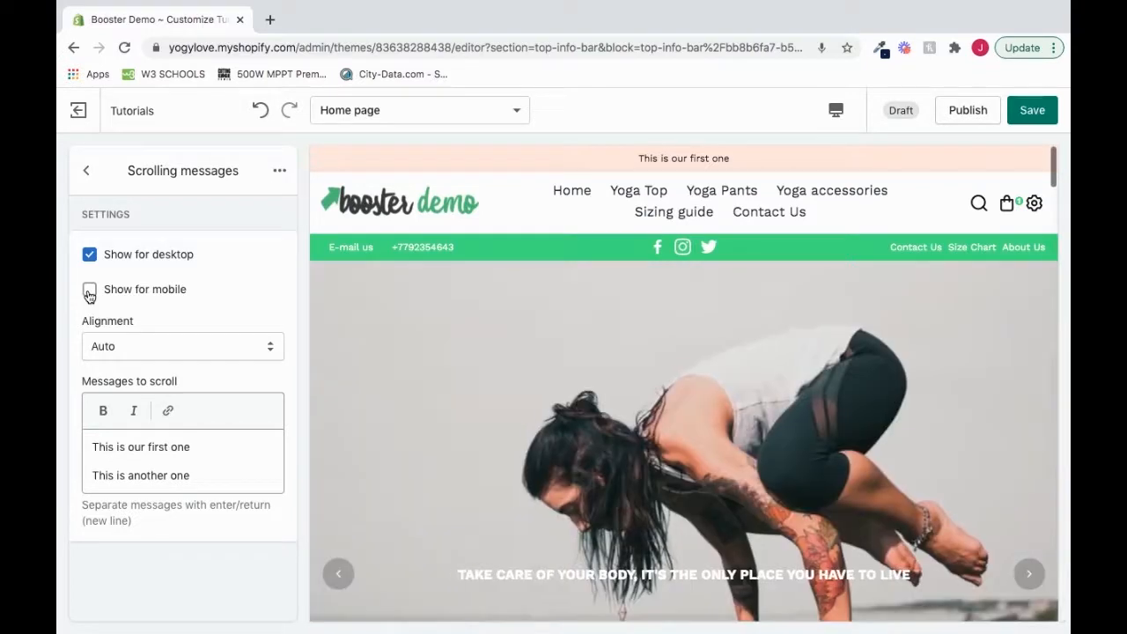
click(86, 170)
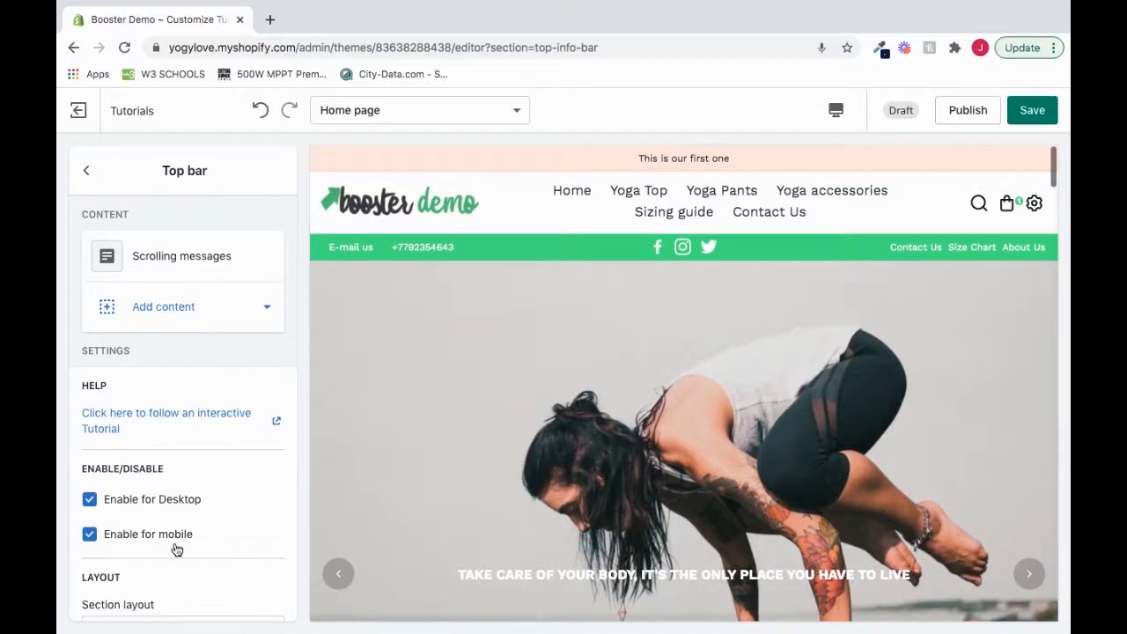
click(188, 259)
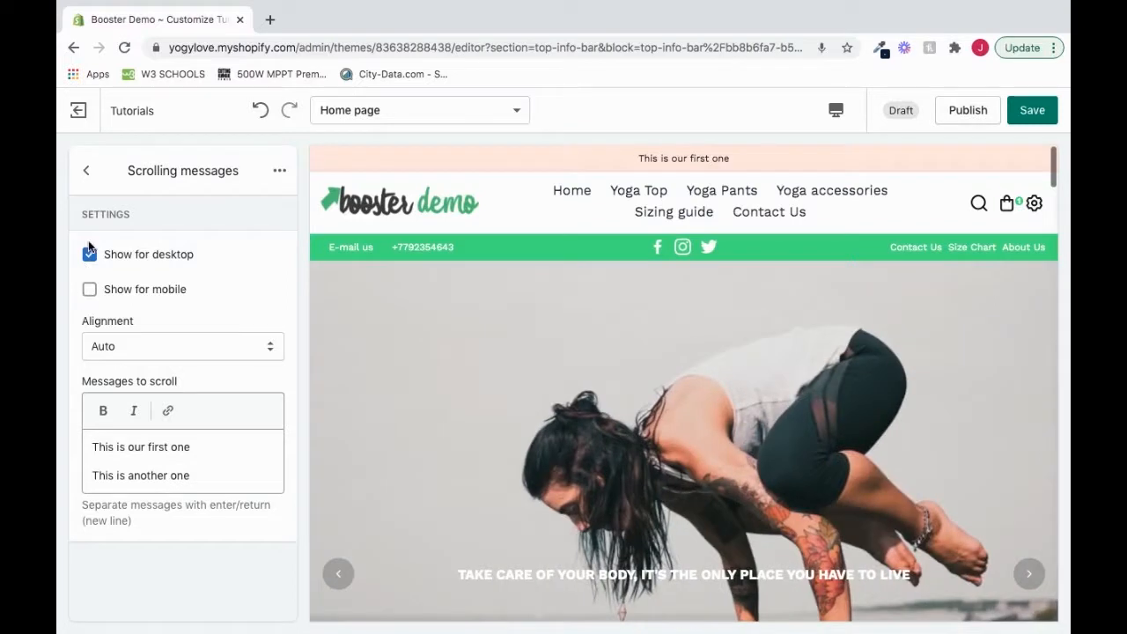
click(86, 170)
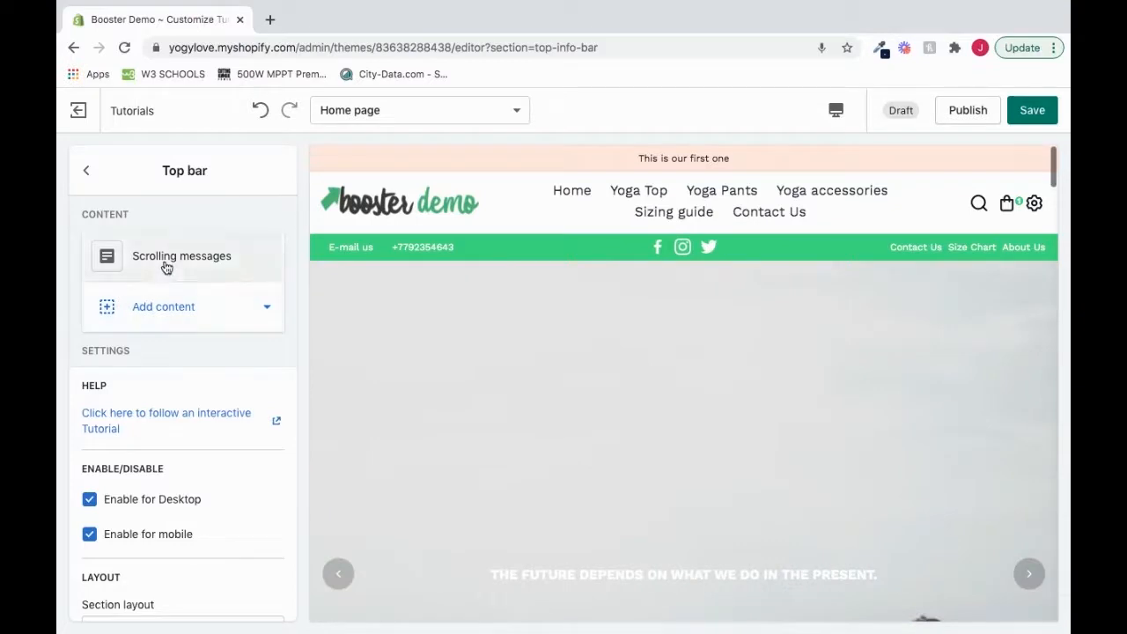
click(167, 268)
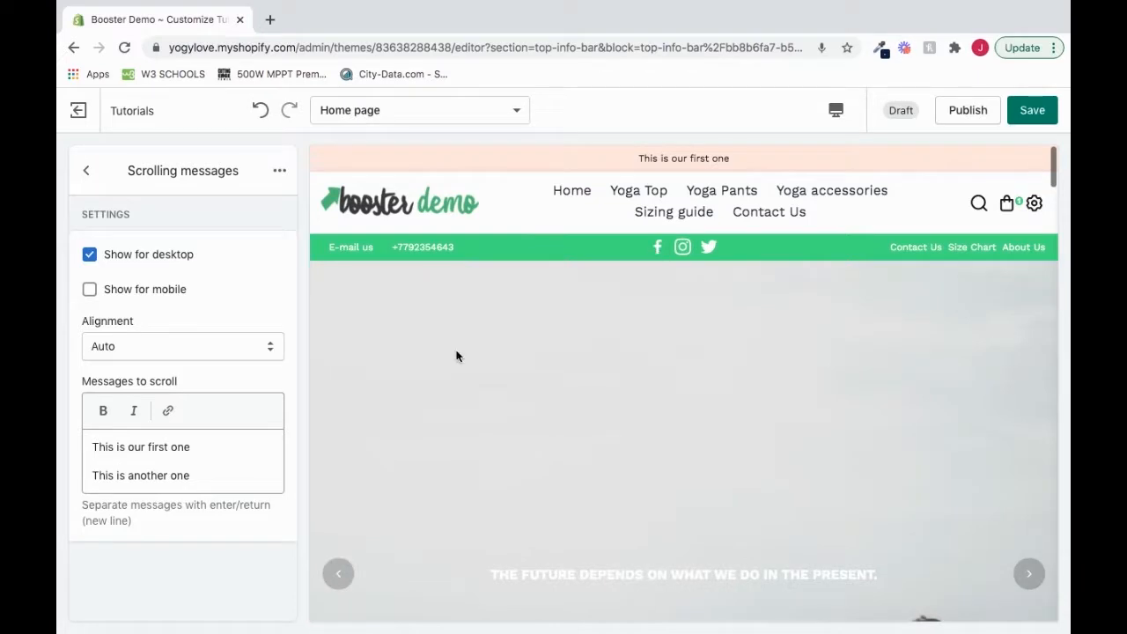
Step: Try the Left, Right and Center alignments for the scrolling messages and set the alignment back to Auto
click(186, 352)
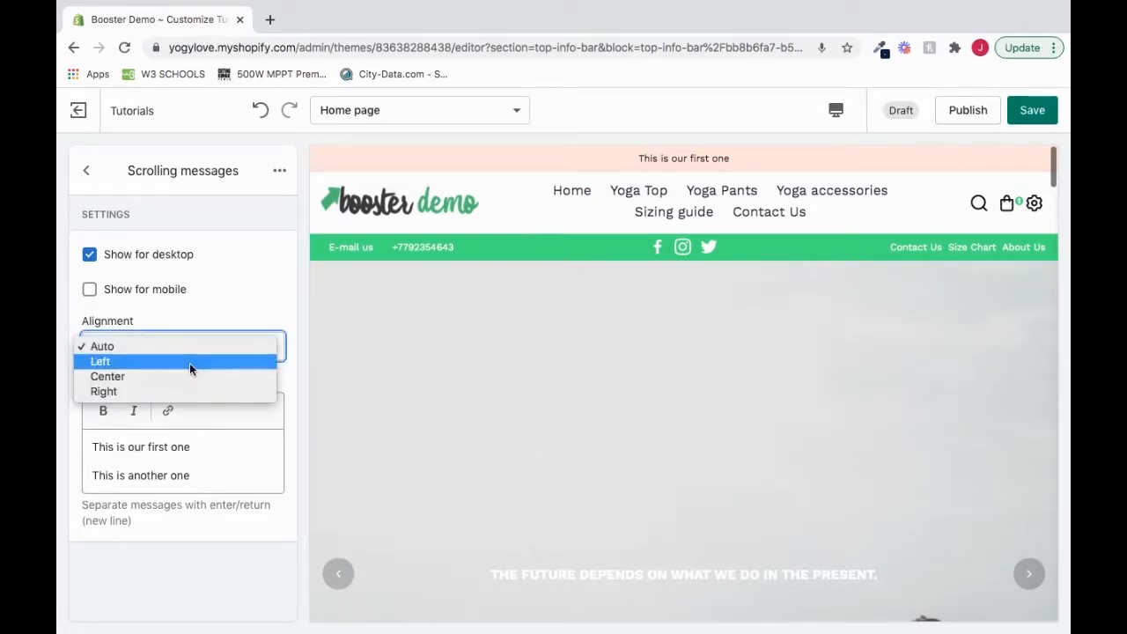
click(189, 362)
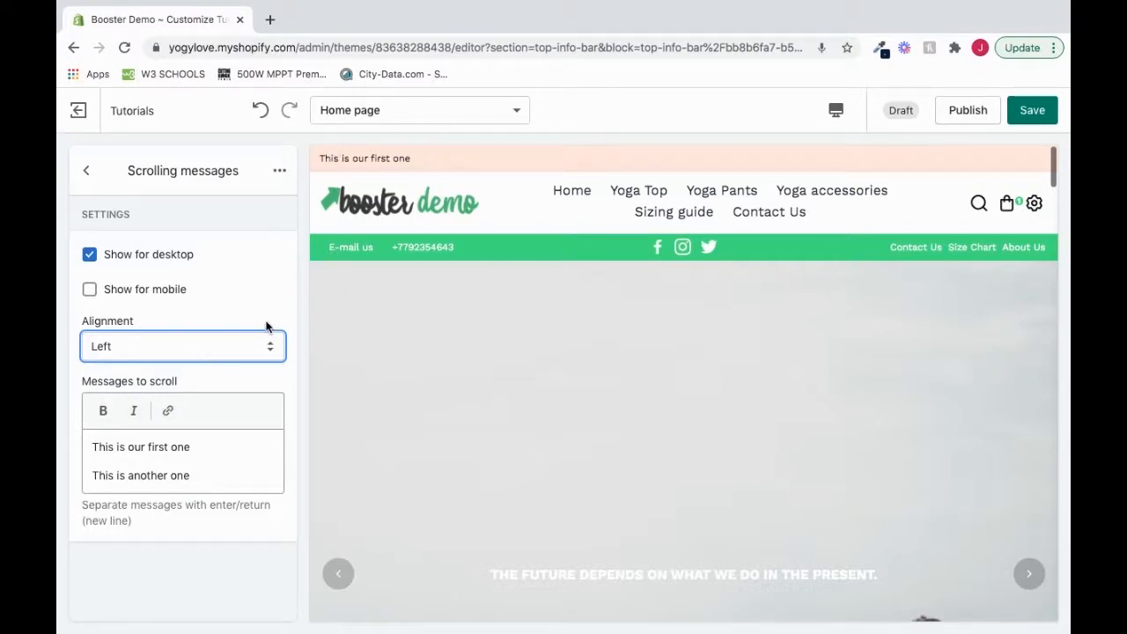
click(257, 342)
click(234, 377)
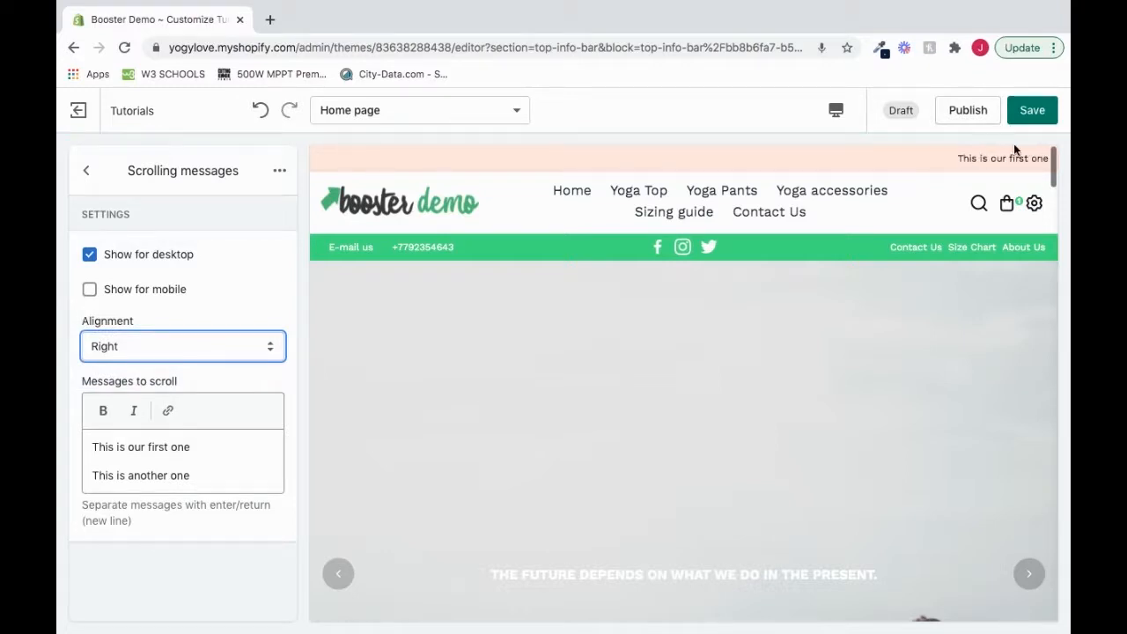
click(242, 350)
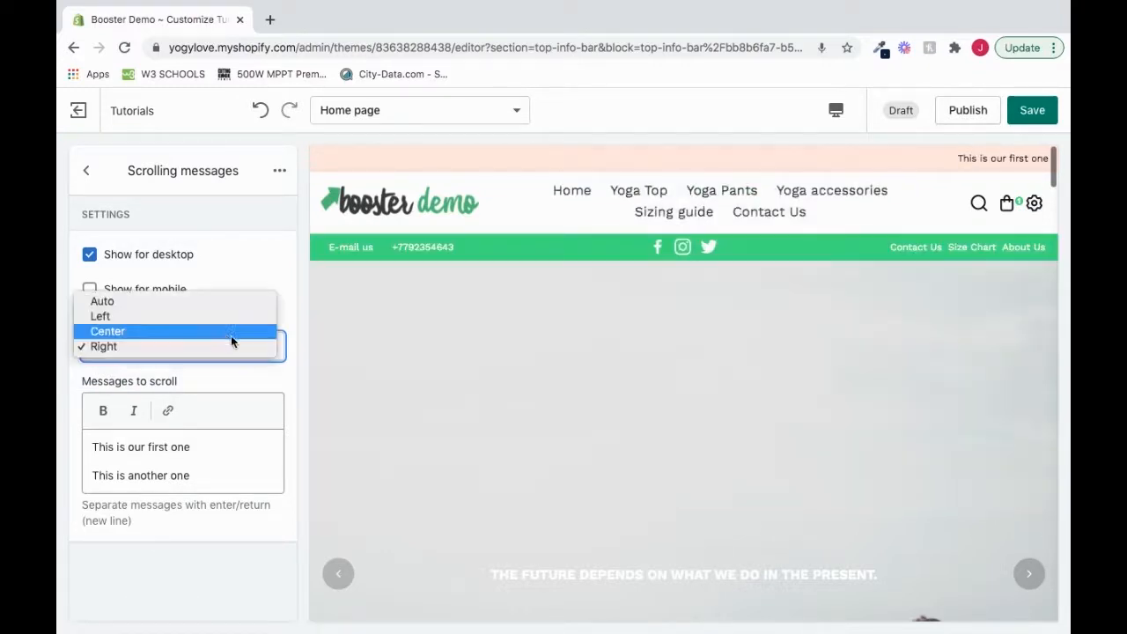
click(204, 332)
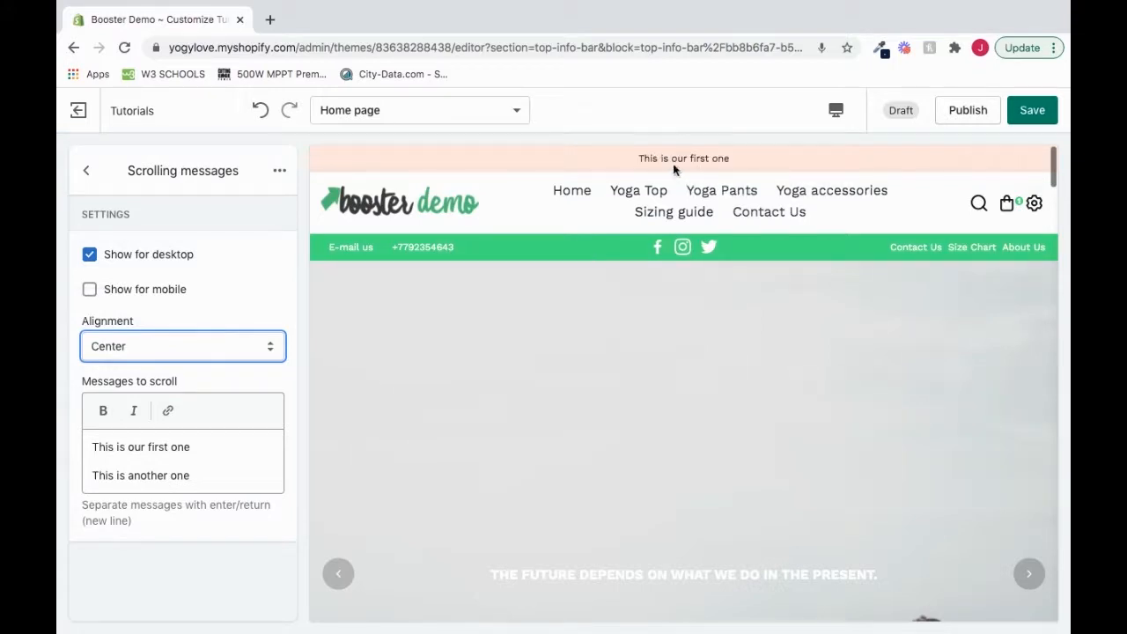
click(254, 338)
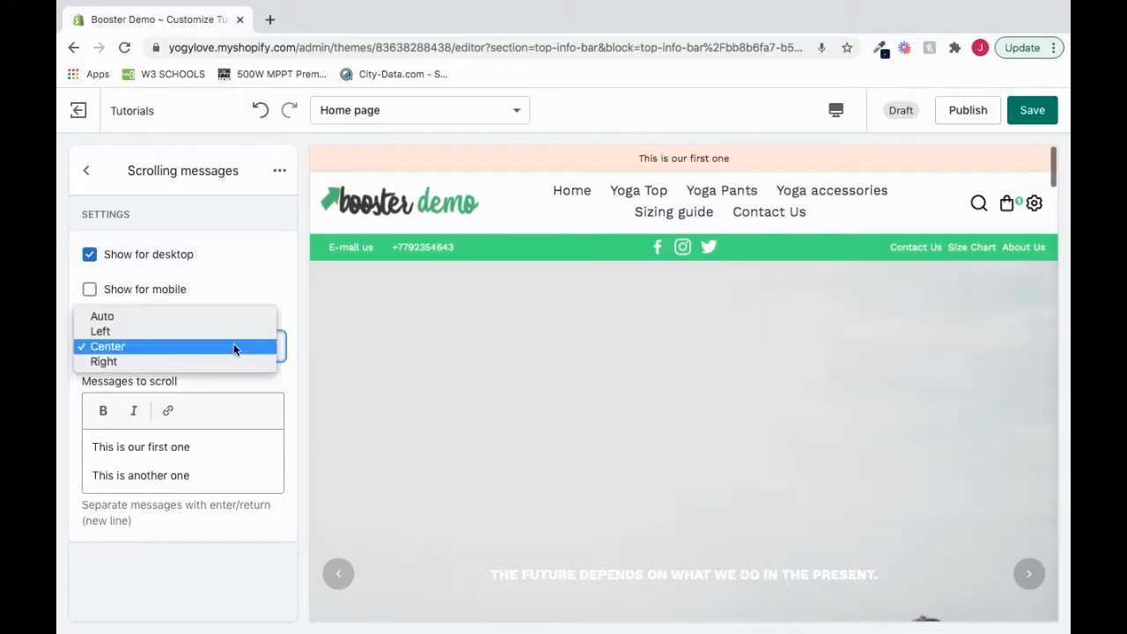
click(215, 316)
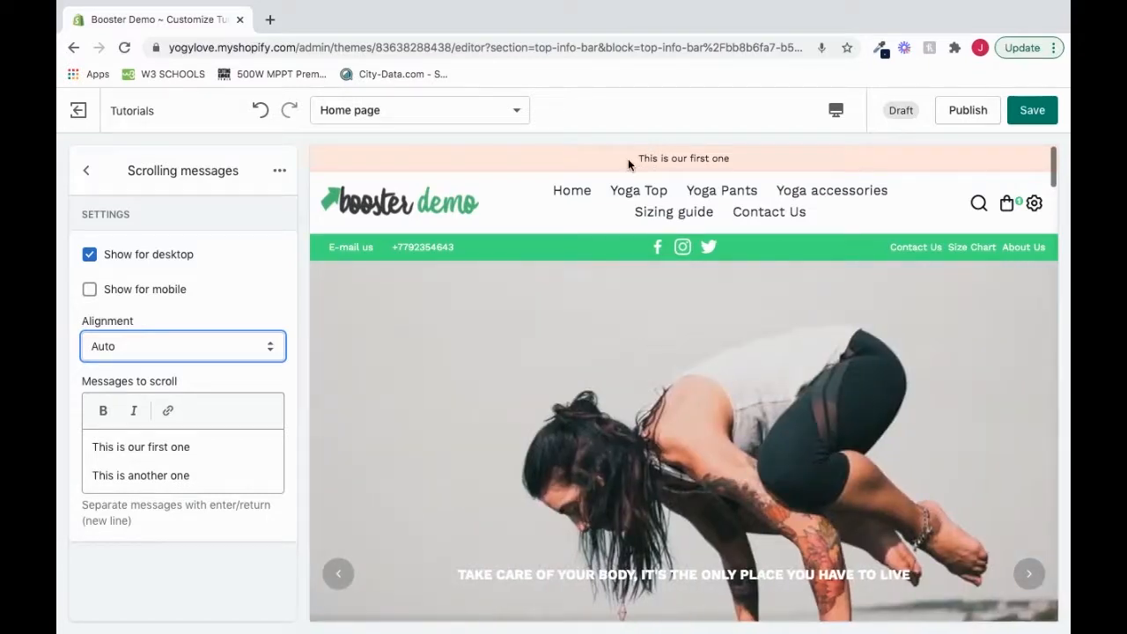
click(251, 317)
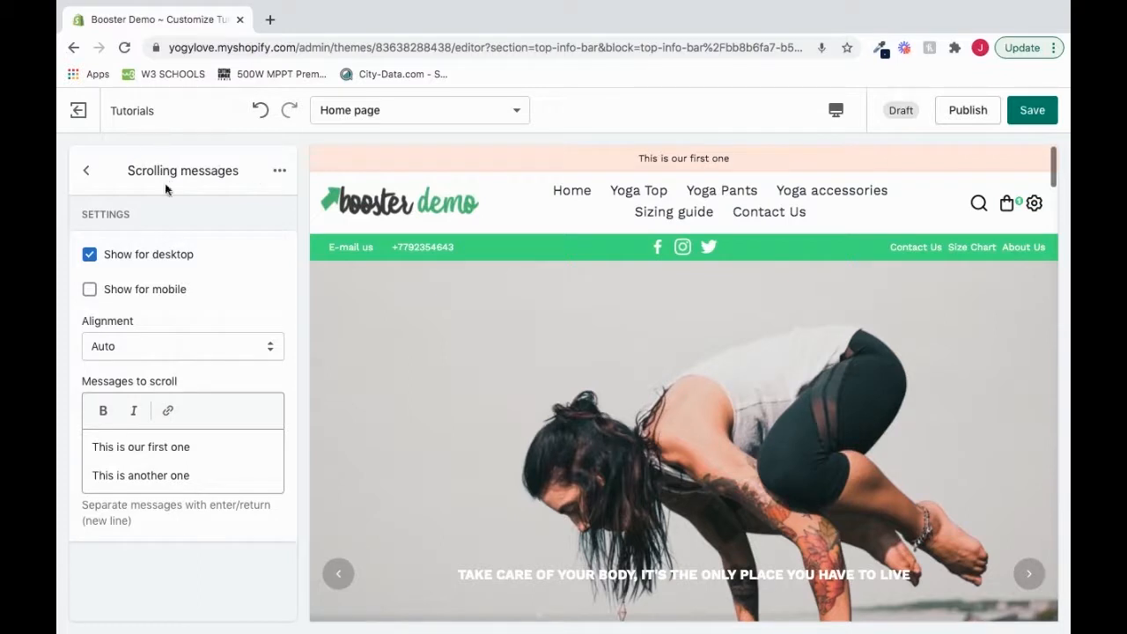
Step: Try bold and italic on the message "This is our first one" and keep only the italic formatting
drag(196, 448, 89, 448)
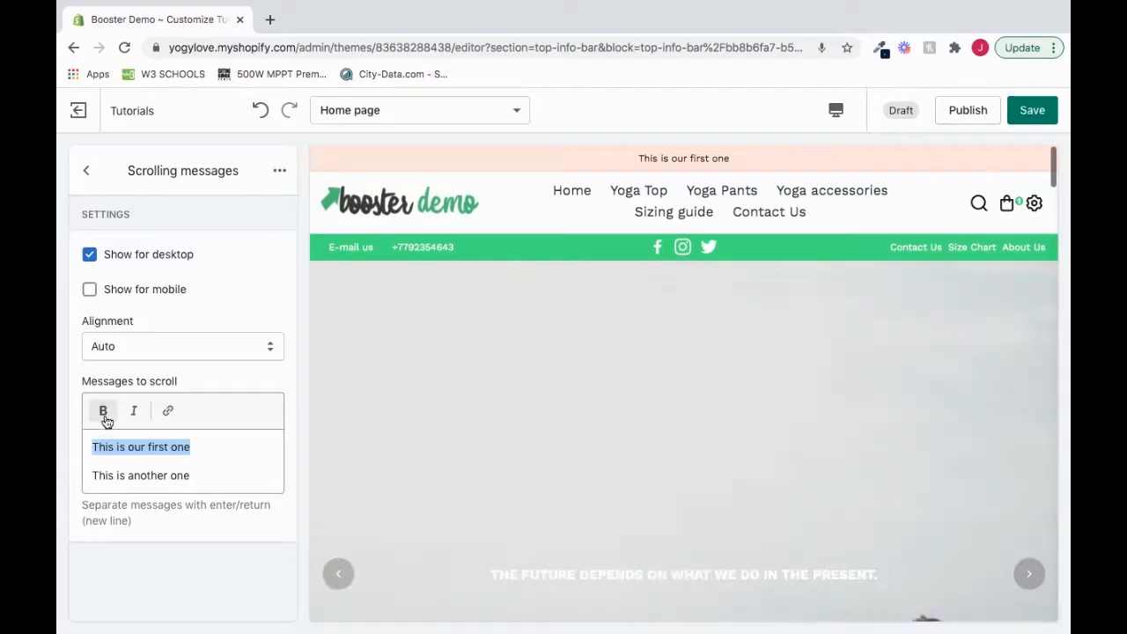
click(104, 413)
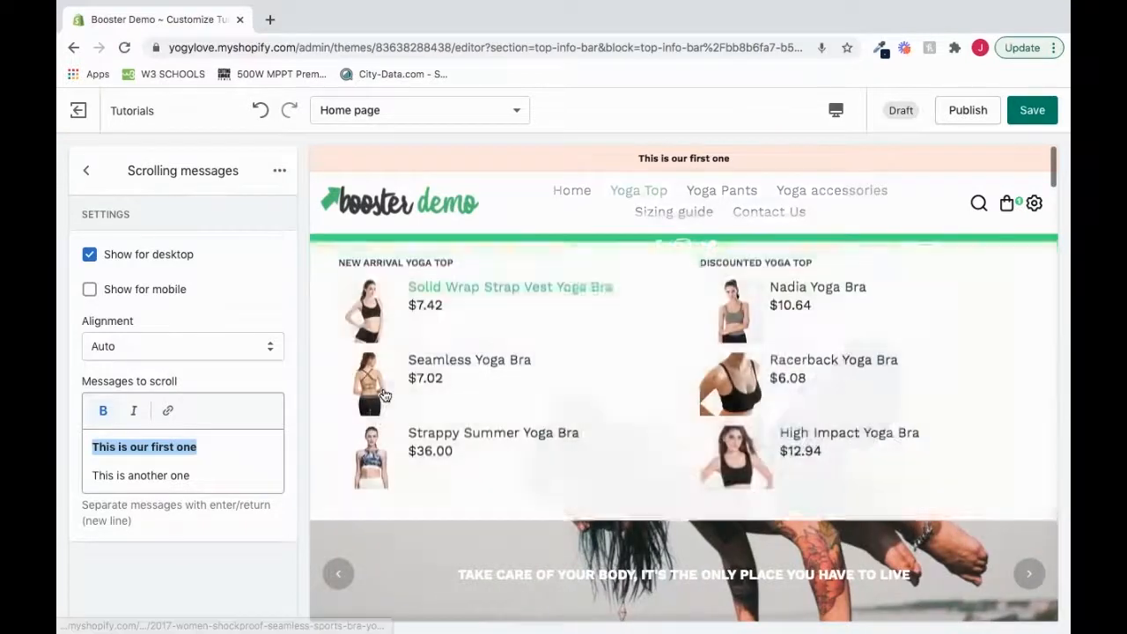
click(134, 412)
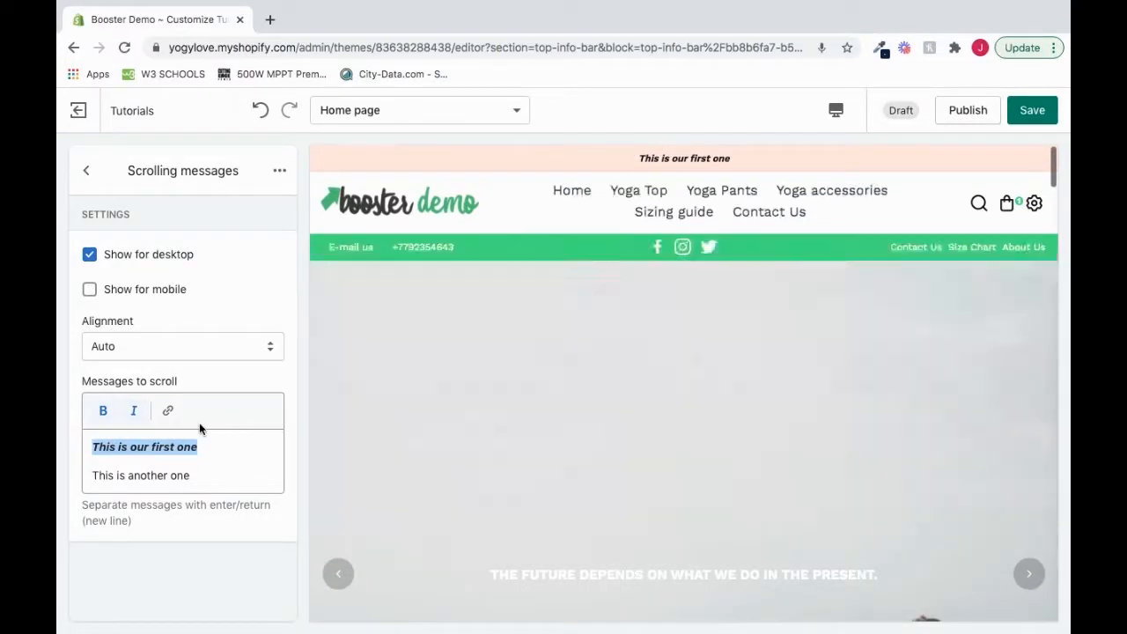
click(101, 415)
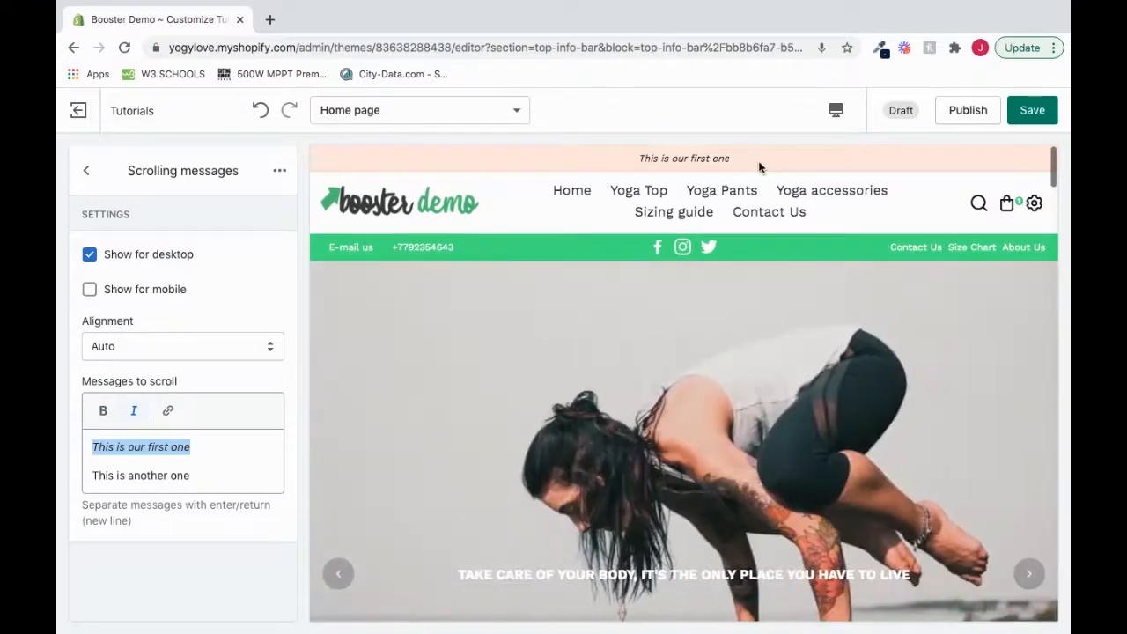
click(208, 454)
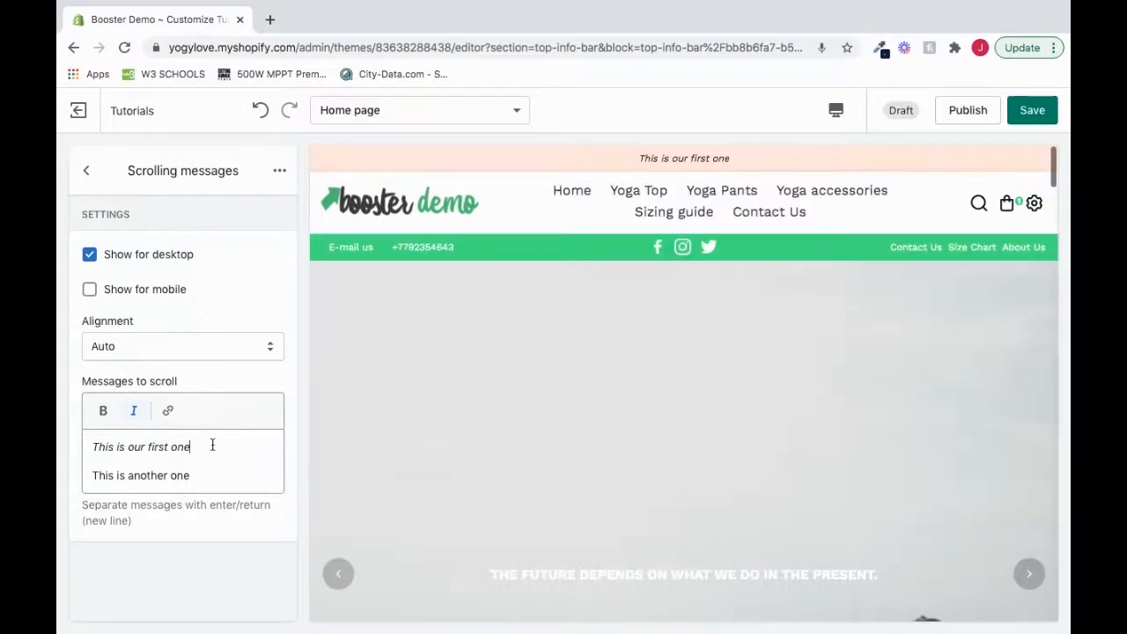
Step: Link the words "first one" in the first message to the Bodybuilding Pants product, opening in a new window
drag(191, 447, 148, 451)
click(168, 410)
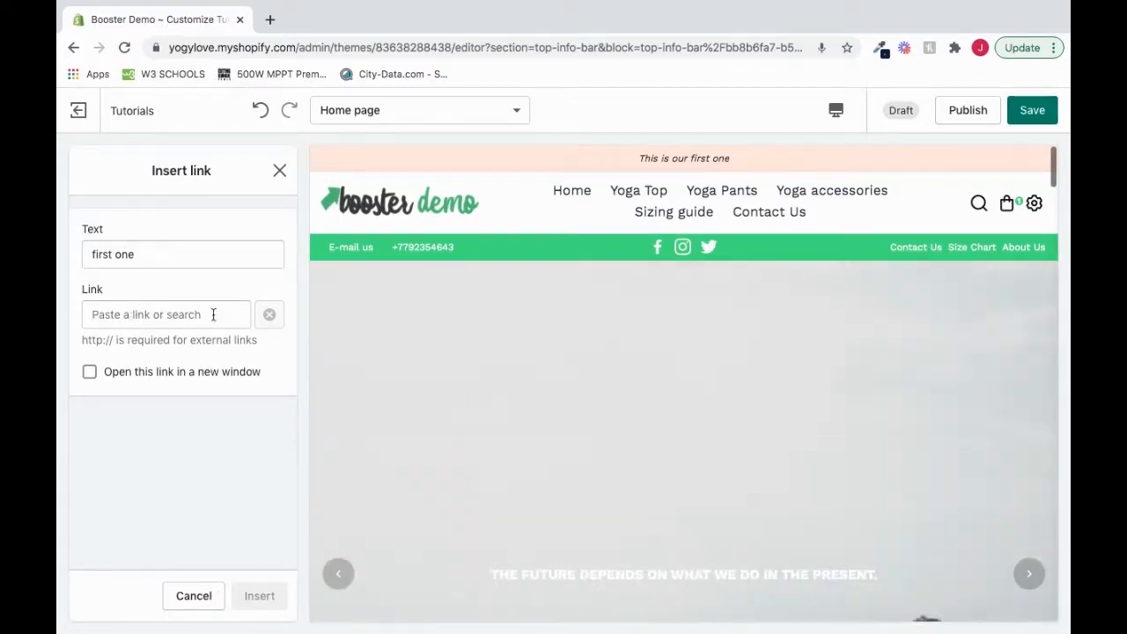
click(160, 314)
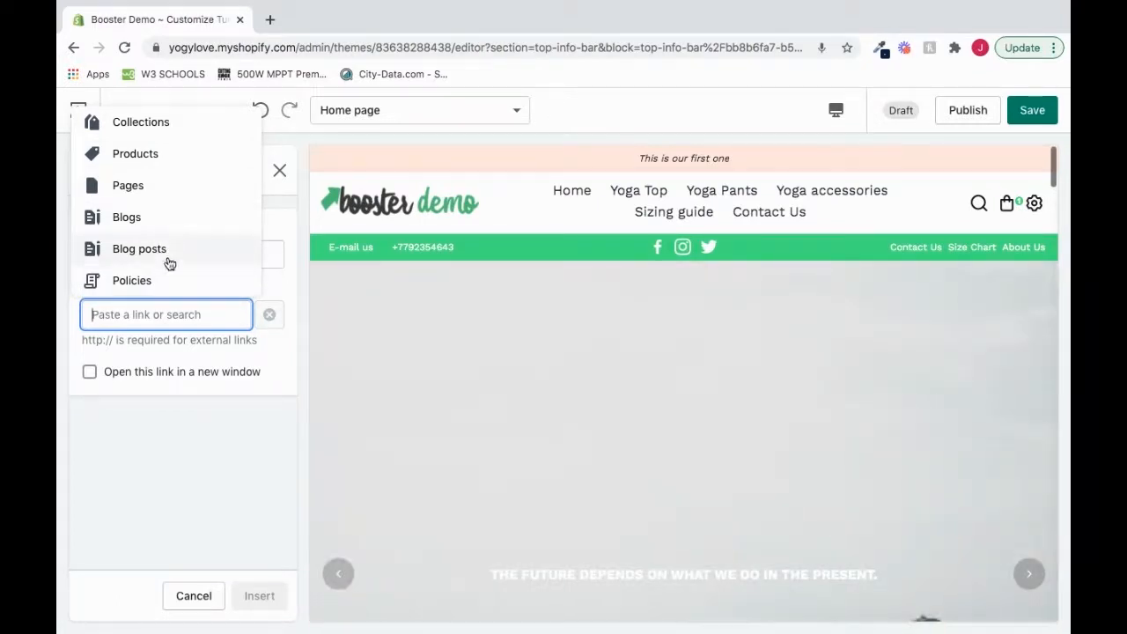
click(160, 155)
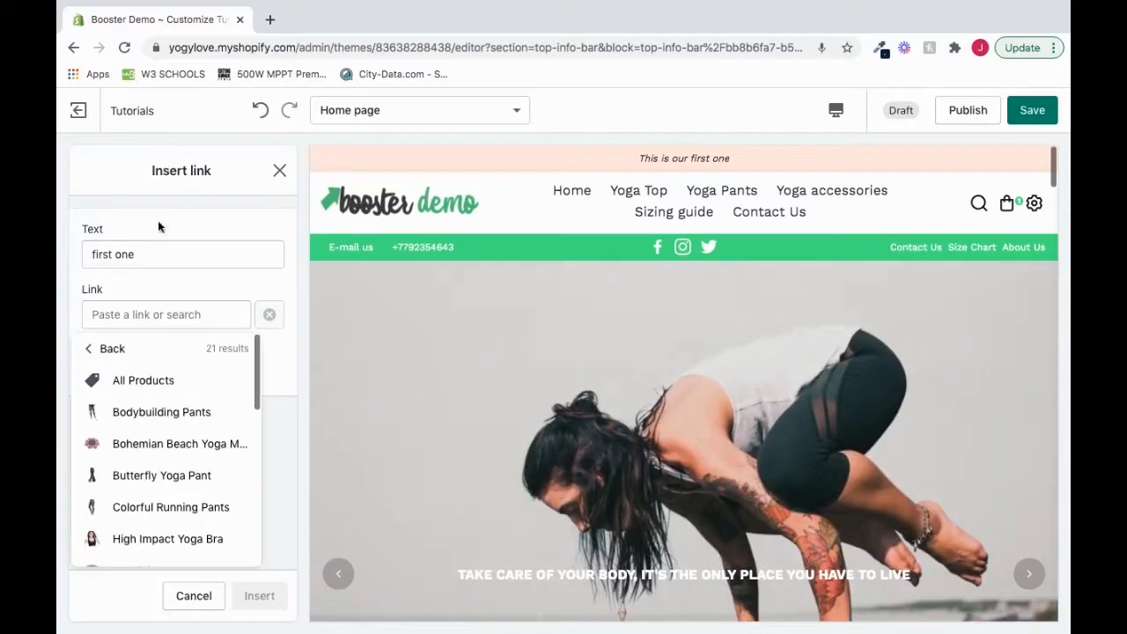
click(180, 420)
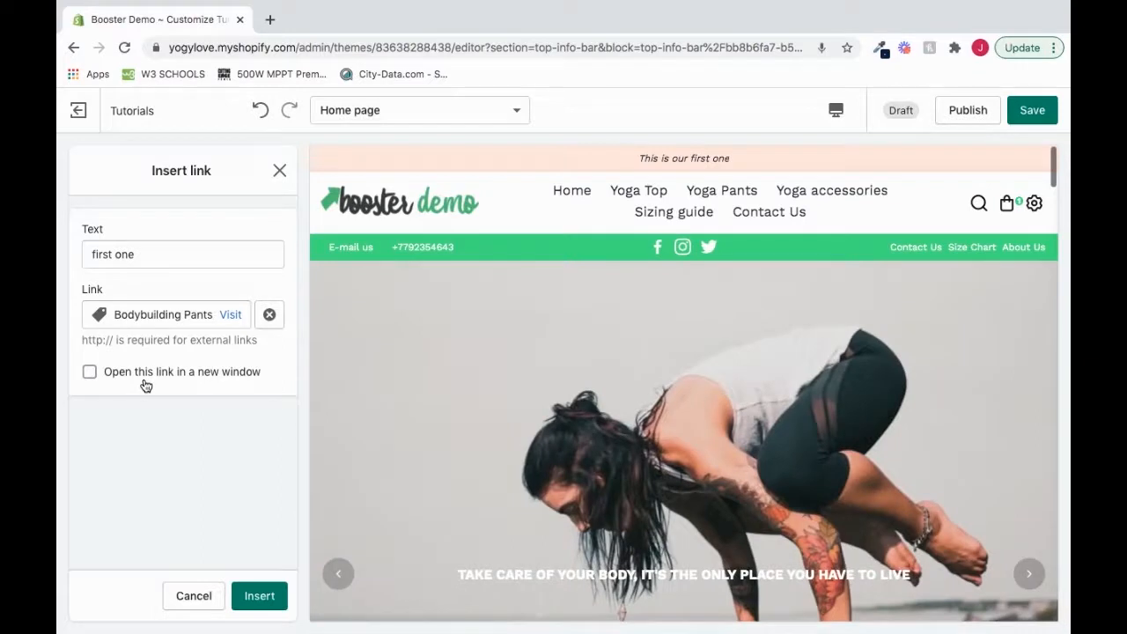
click(89, 375)
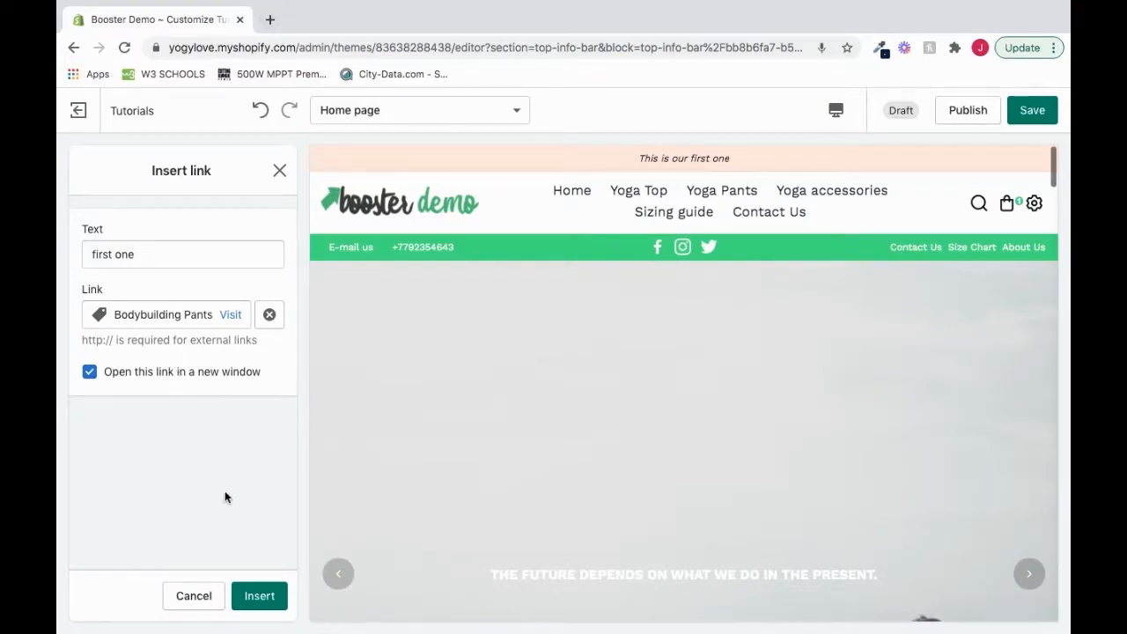
click(255, 599)
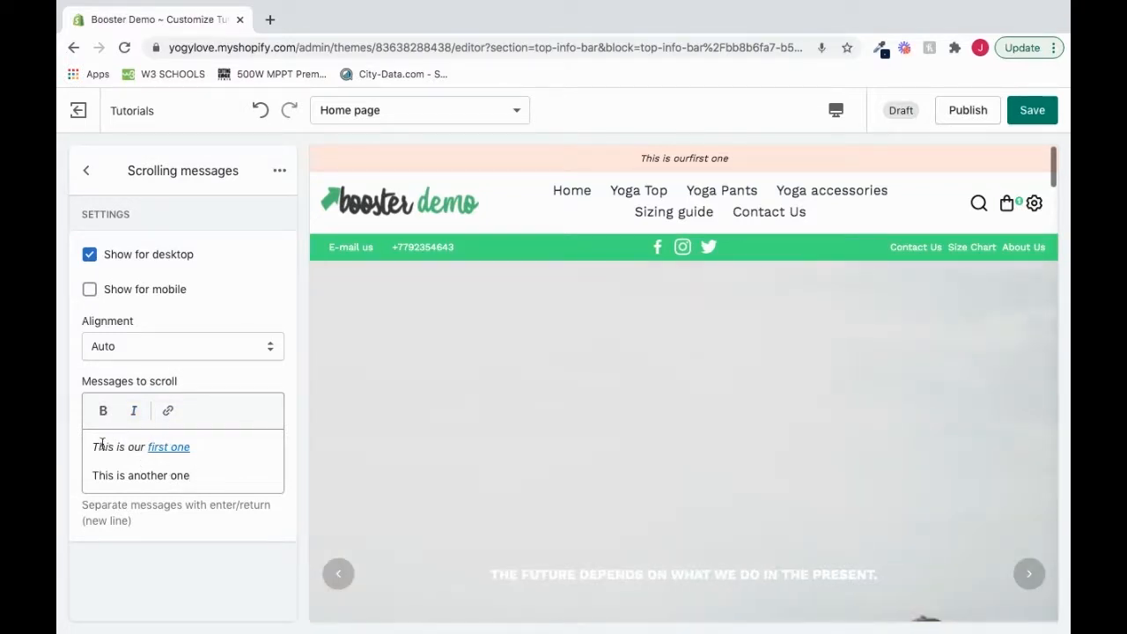
Step: Add a third scrolling message reading "This is my third one" on a new line and return to the top bar settings
click(199, 475)
key(Return)
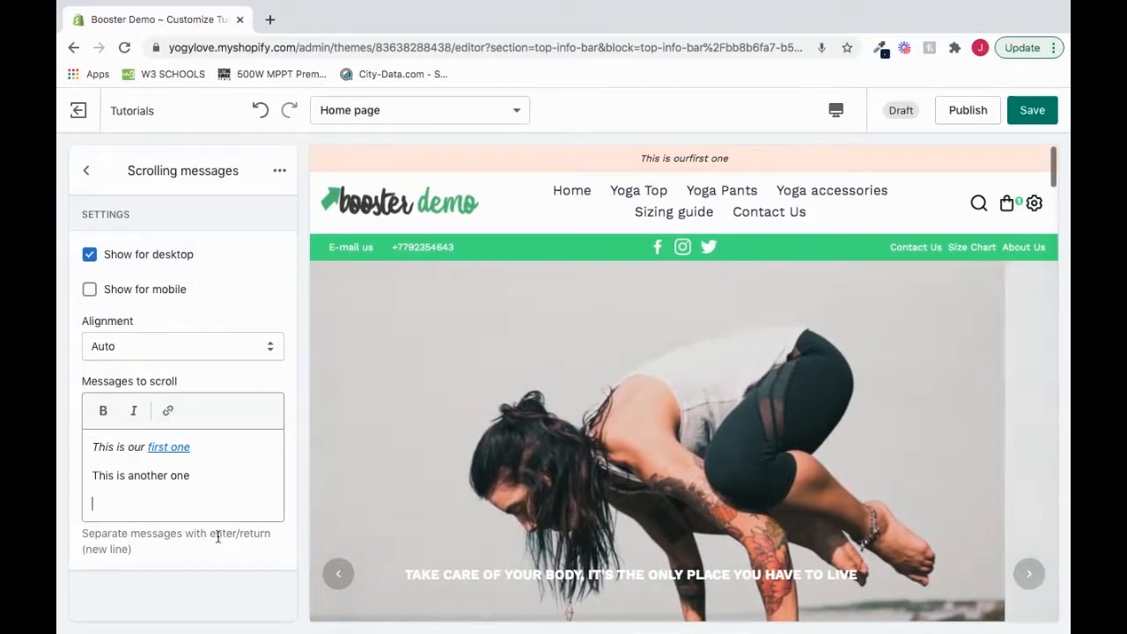
text(This is my third)
key(BackSpace)
key(BackSpace)
key(BackSpace)
text(ird one)
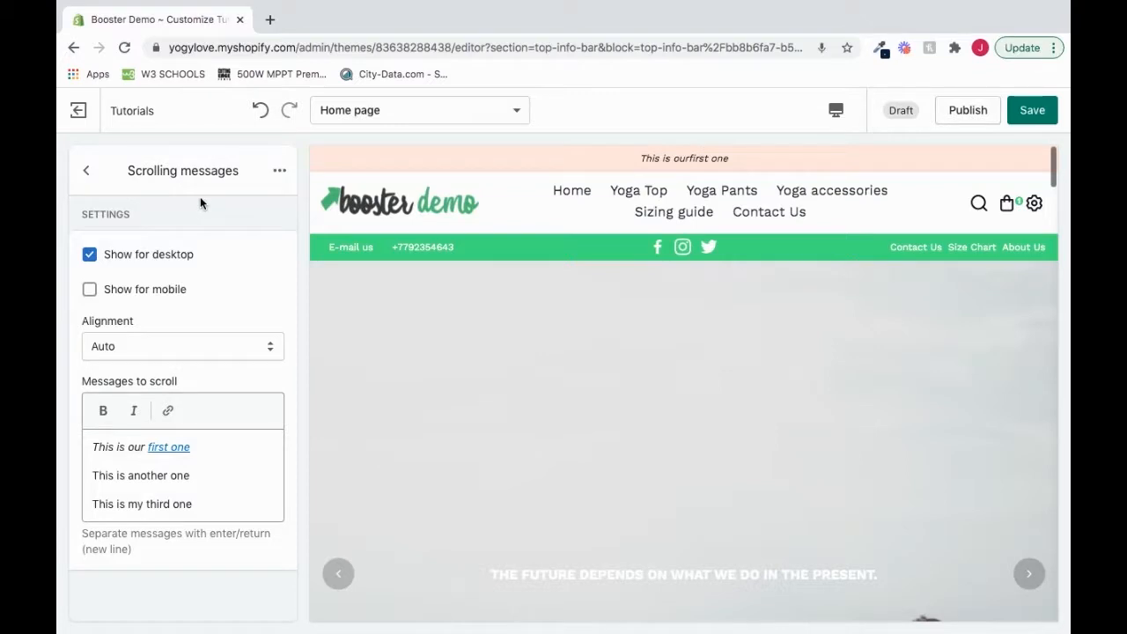
click(87, 171)
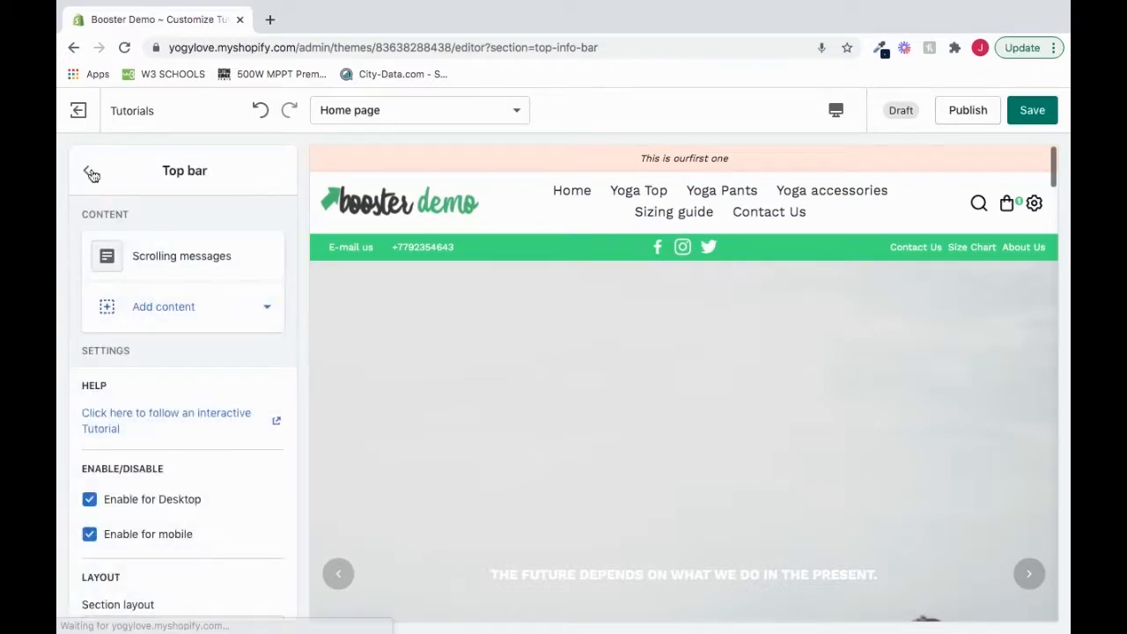
Step: Add Social media content to the top bar, try the Center and Left alignments, and set its alignment to Right
click(218, 318)
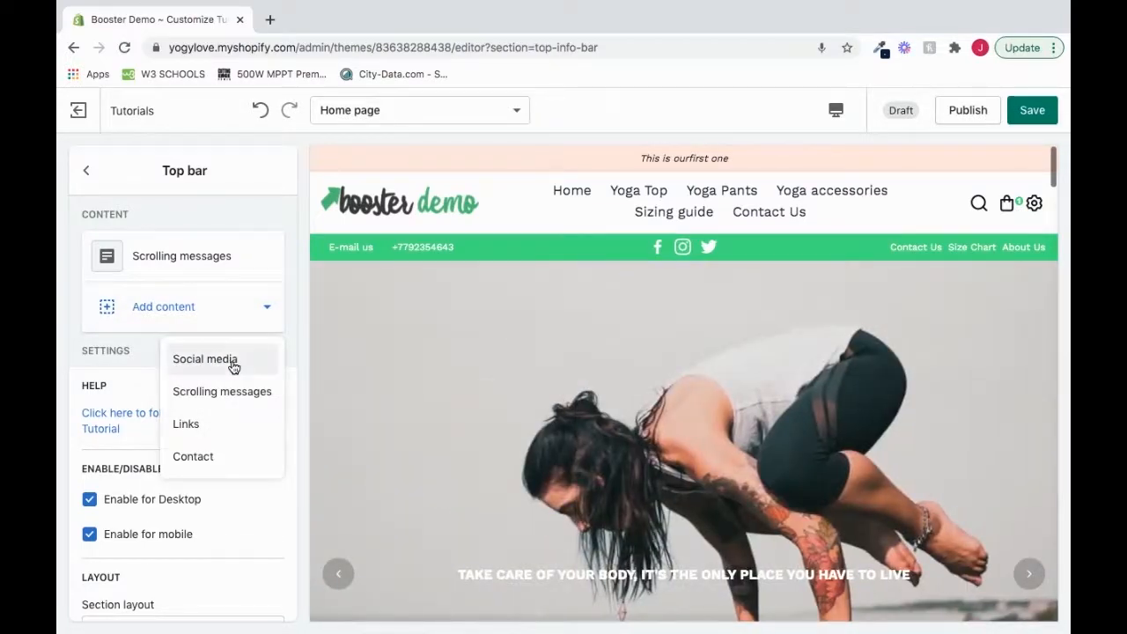
click(233, 368)
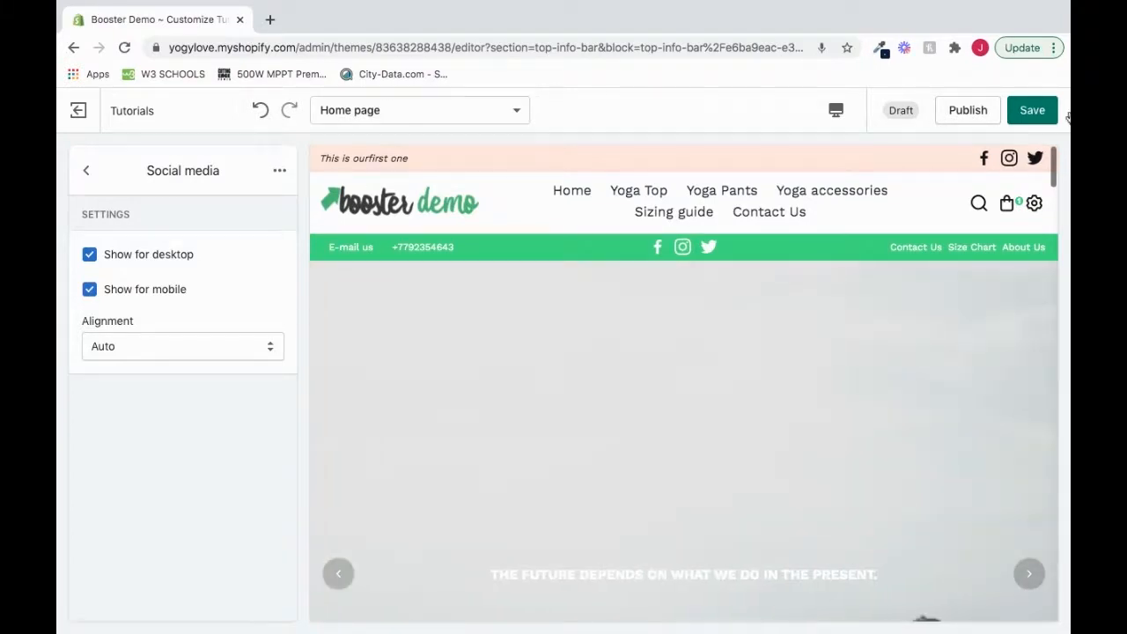
click(141, 348)
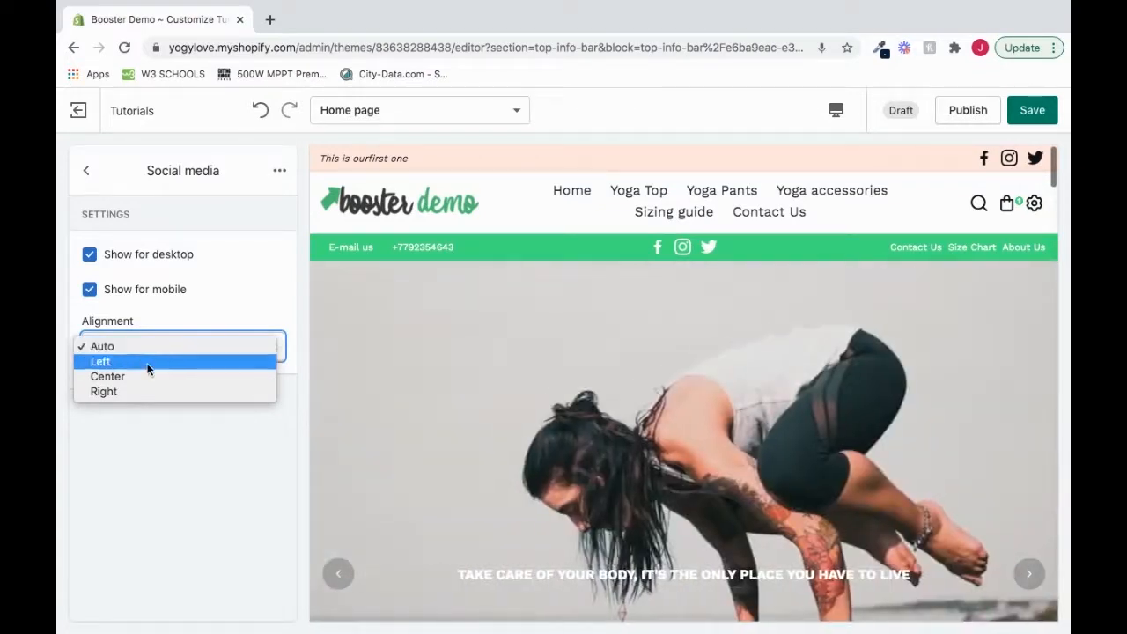
click(150, 377)
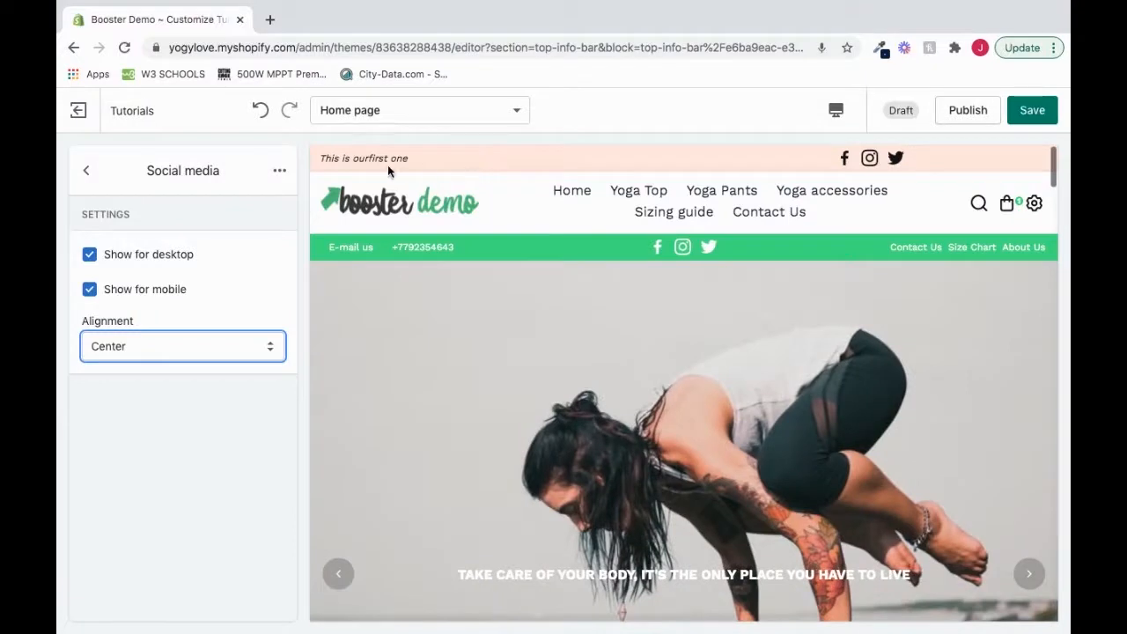
click(184, 349)
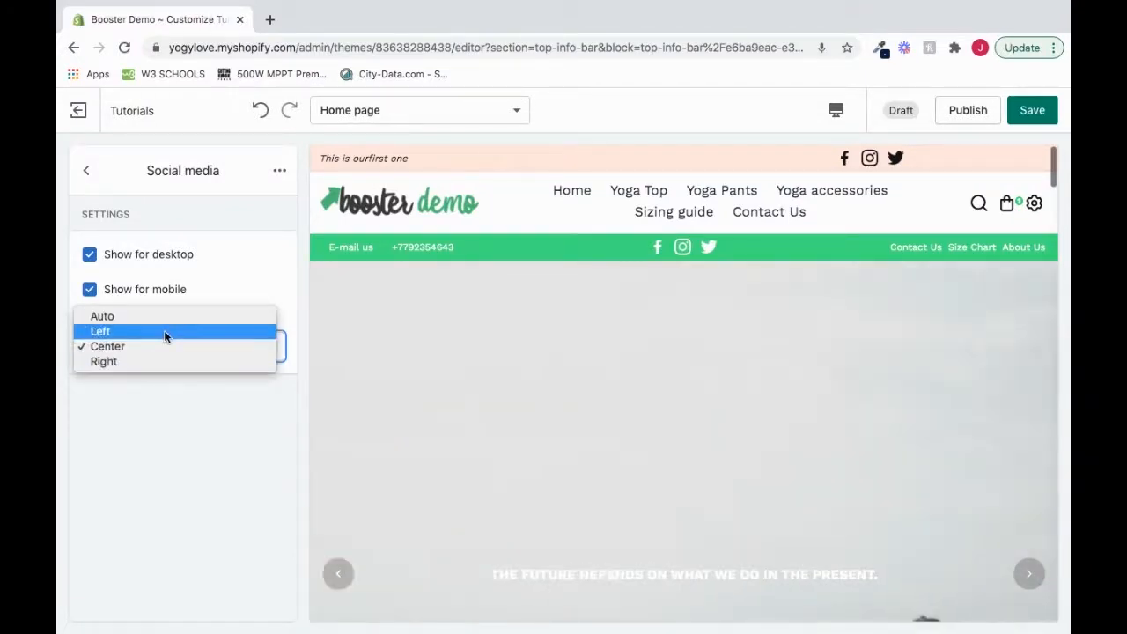
click(164, 332)
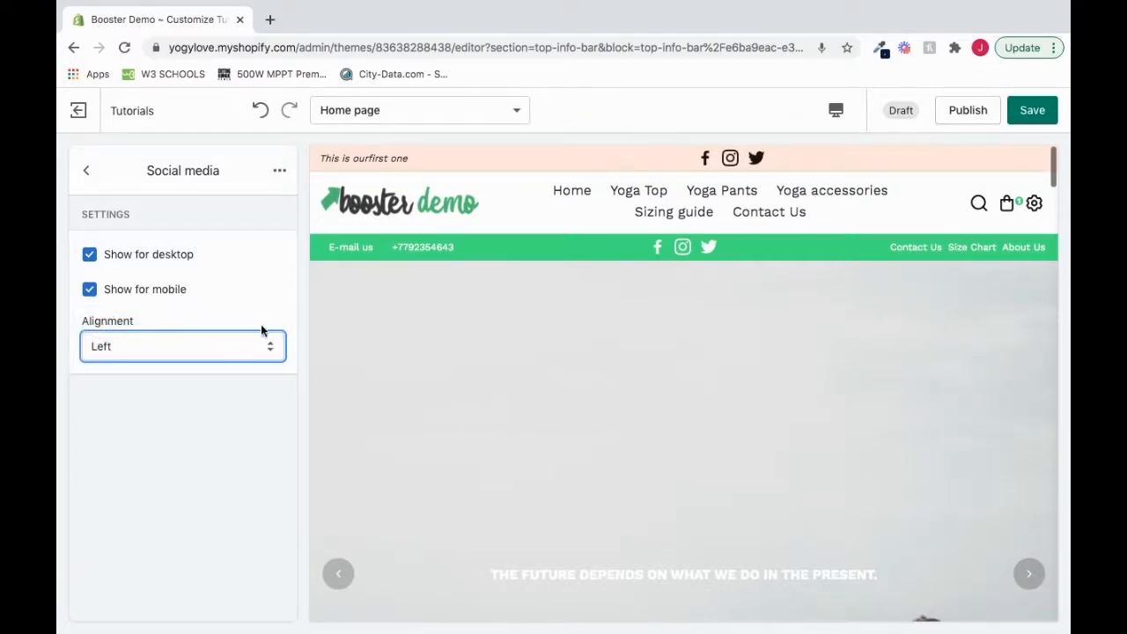
click(243, 345)
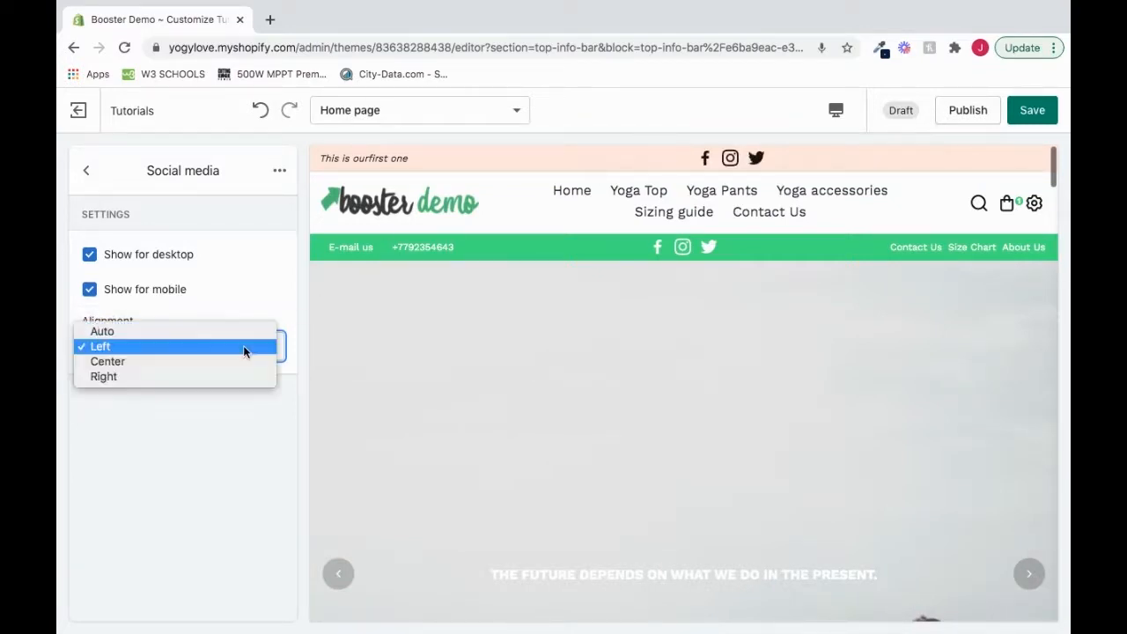
click(201, 376)
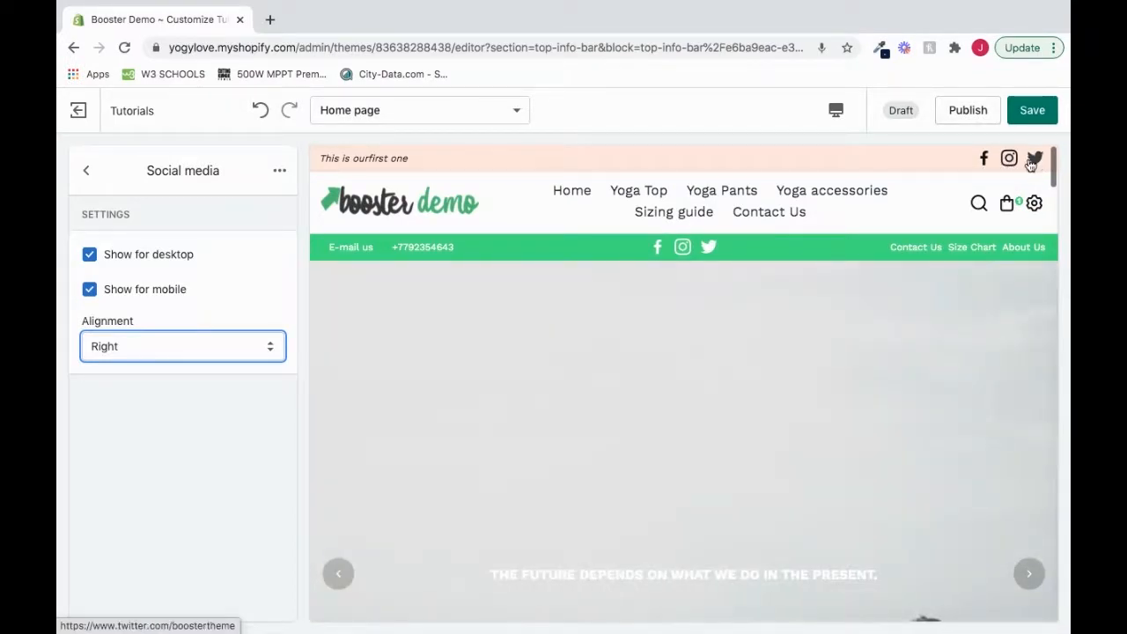
Step: Open the theme's Location, Contact & Social media settings and examine the available social media link fields
click(85, 171)
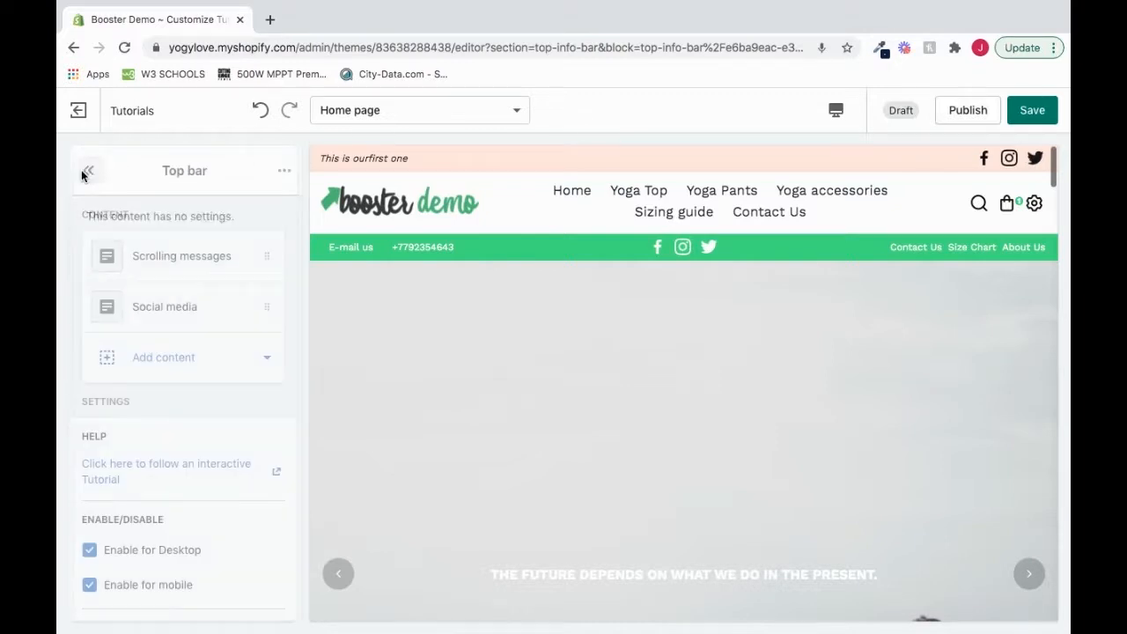
click(84, 173)
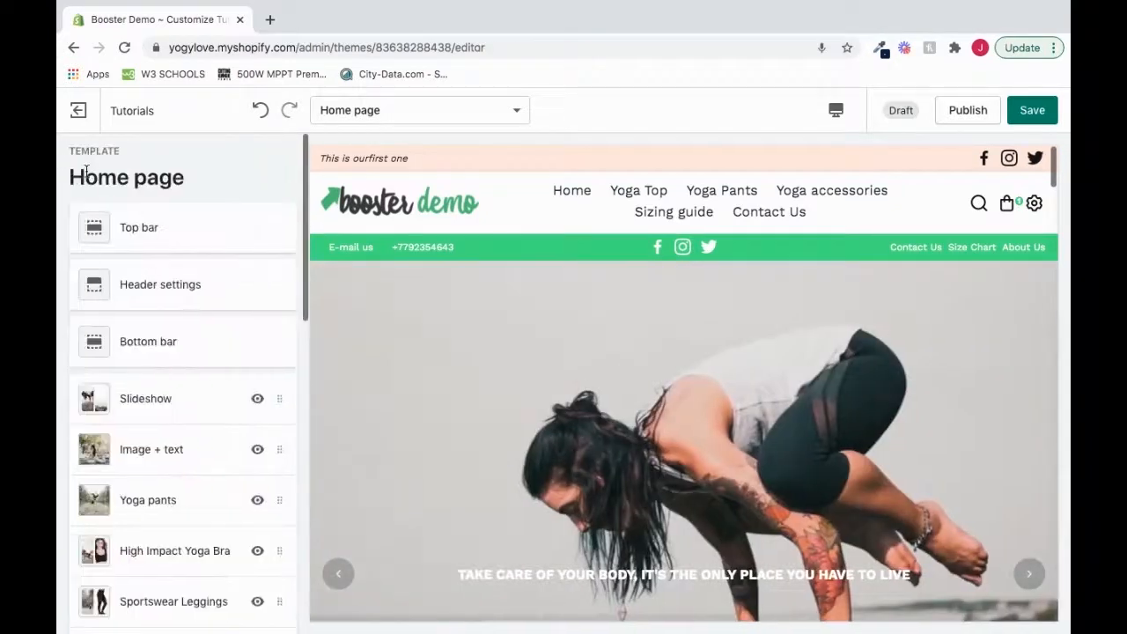
scroll(180, 452, down, 10)
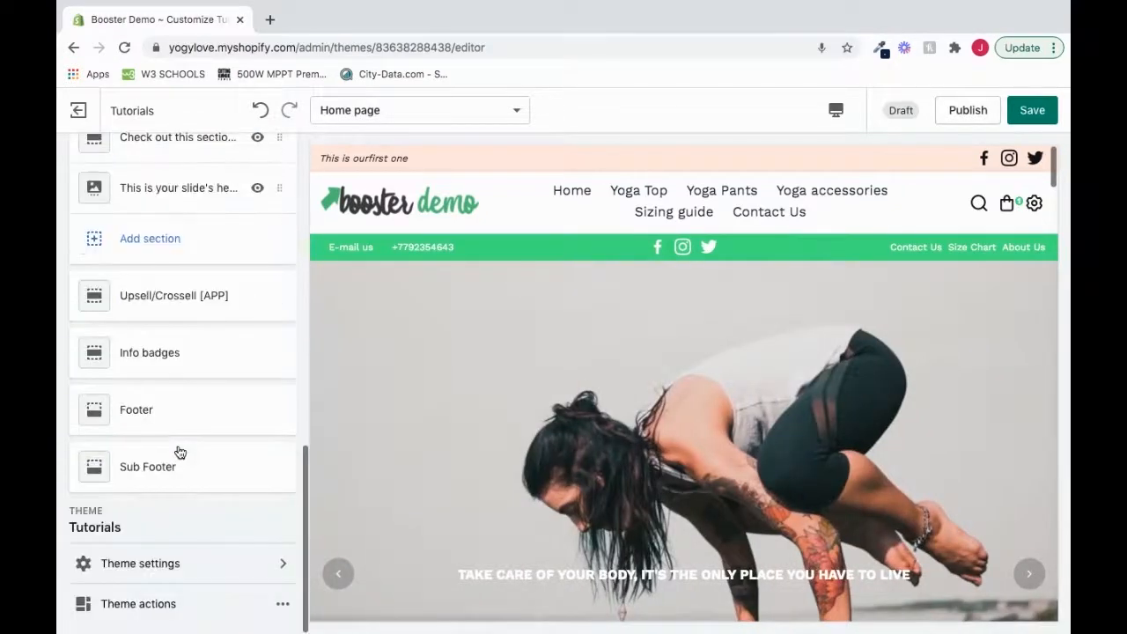
click(161, 568)
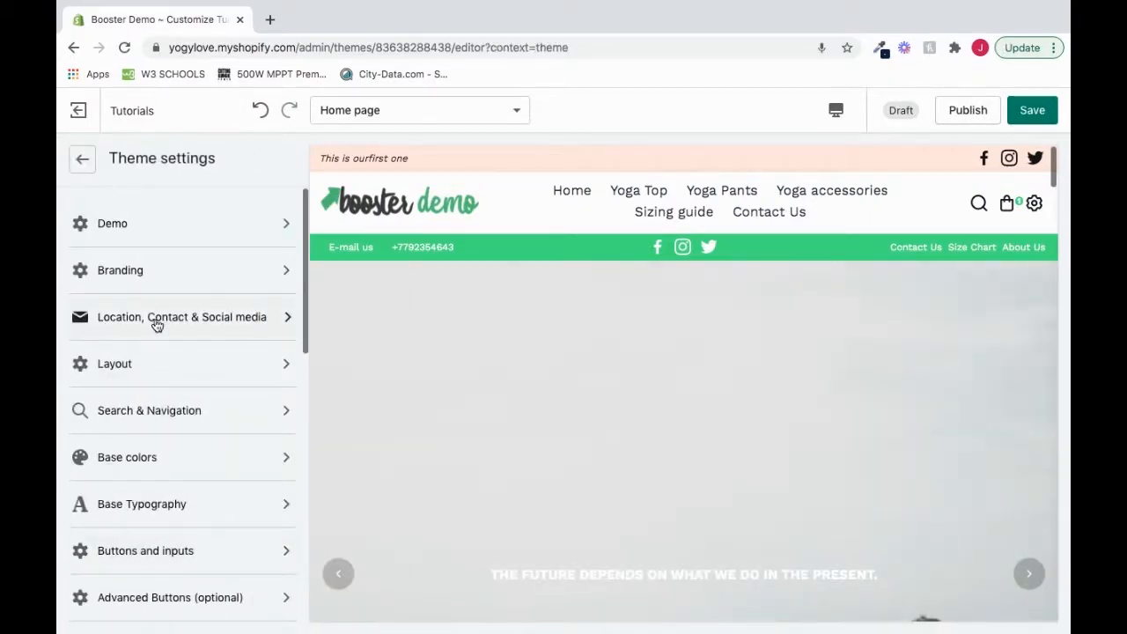
click(232, 333)
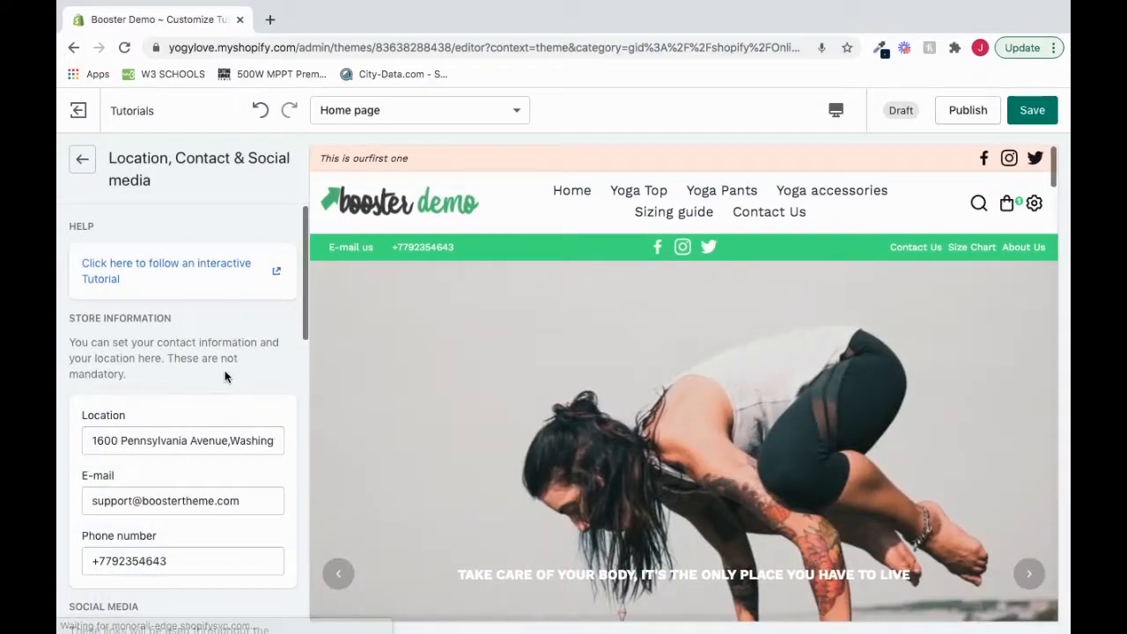
scroll(224, 374, down, 2)
scroll(177, 459, down, 5)
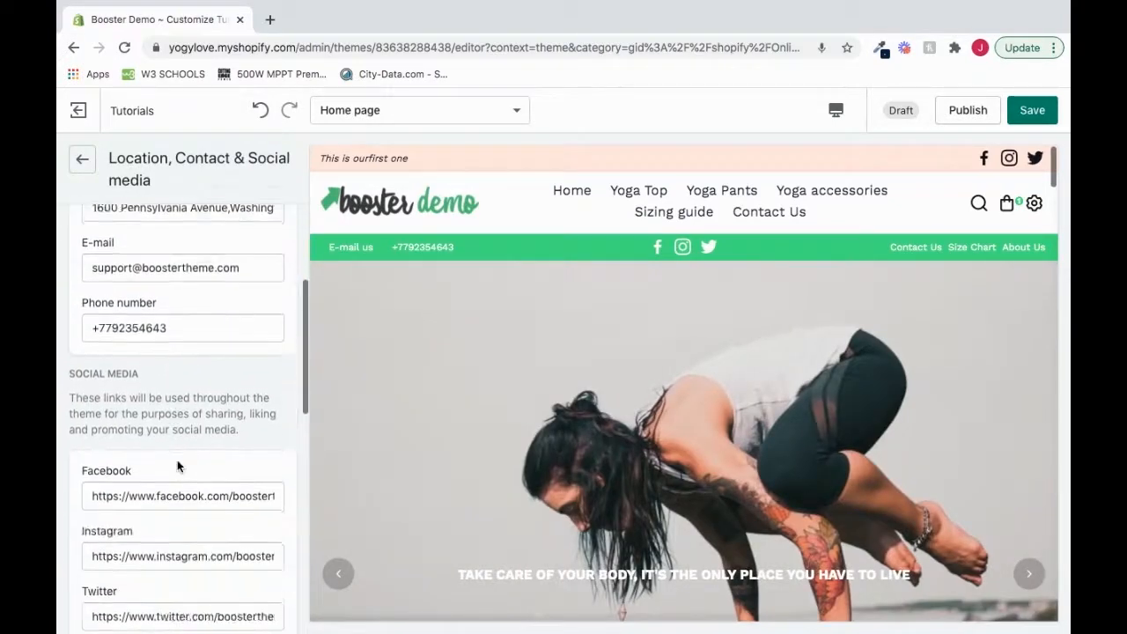
scroll(160, 350, down, 1)
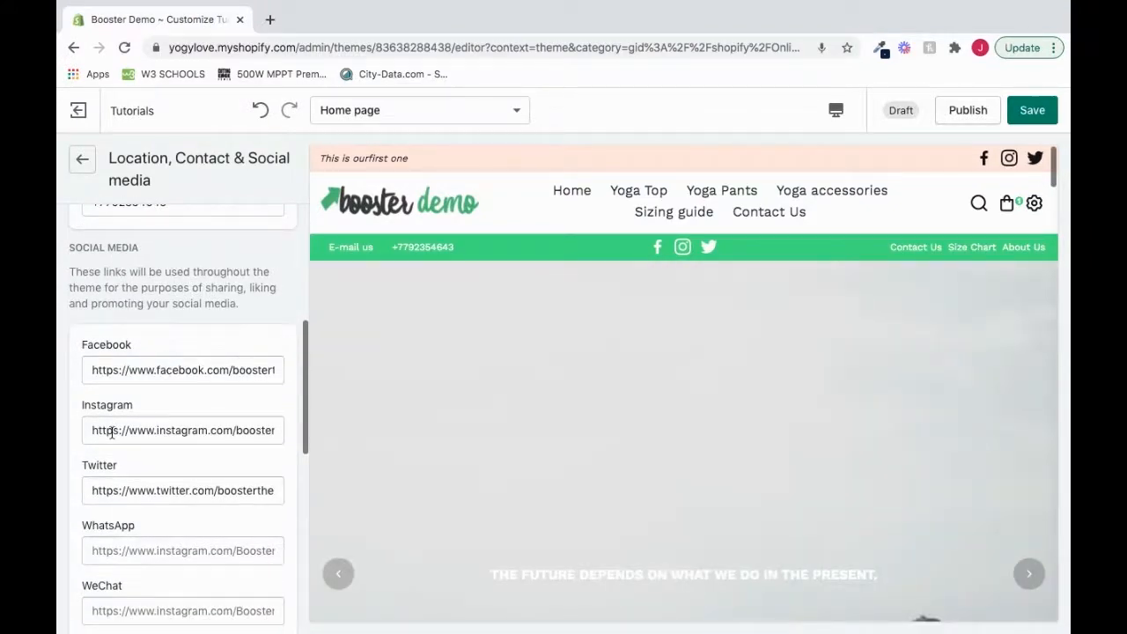
scroll(176, 496, down, 3)
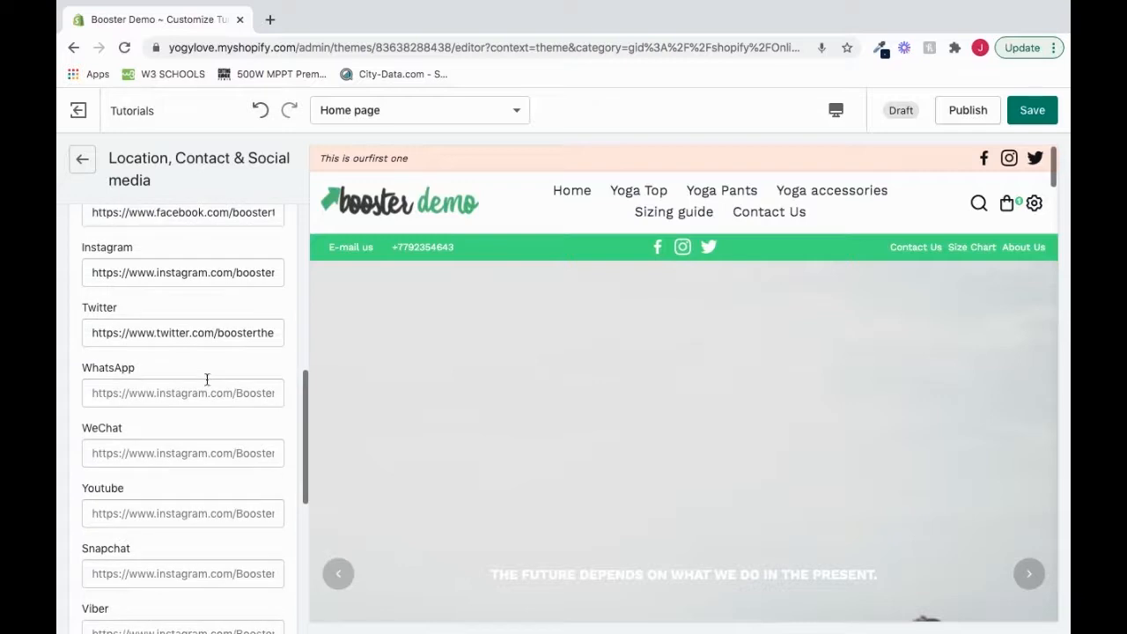
scroll(198, 447, down, 3)
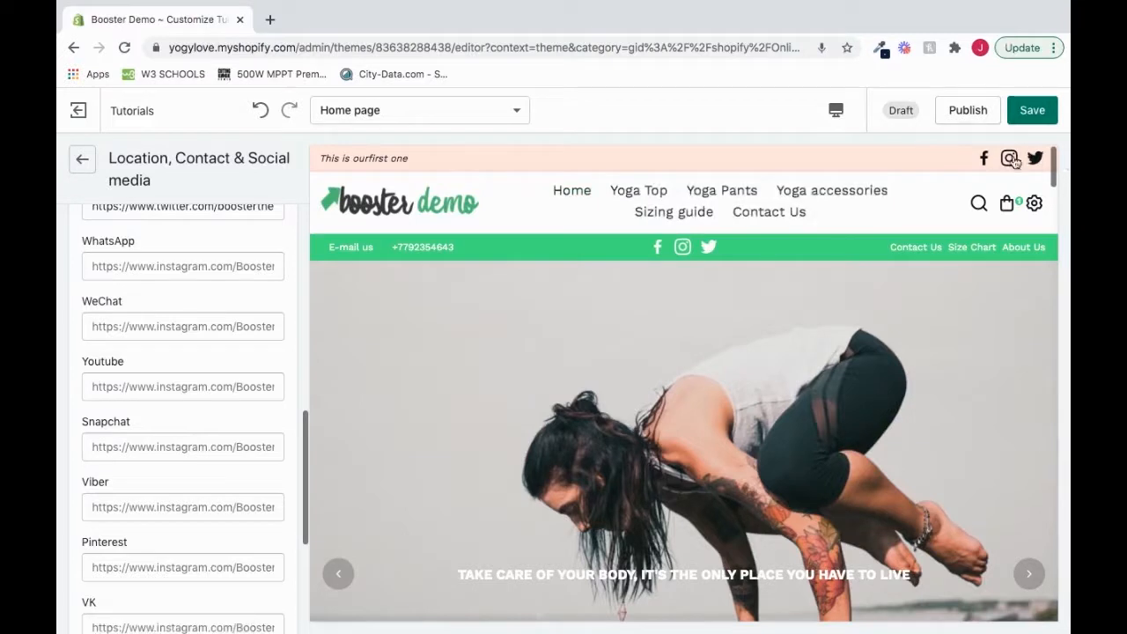
click(159, 390)
text(https://www.yout)
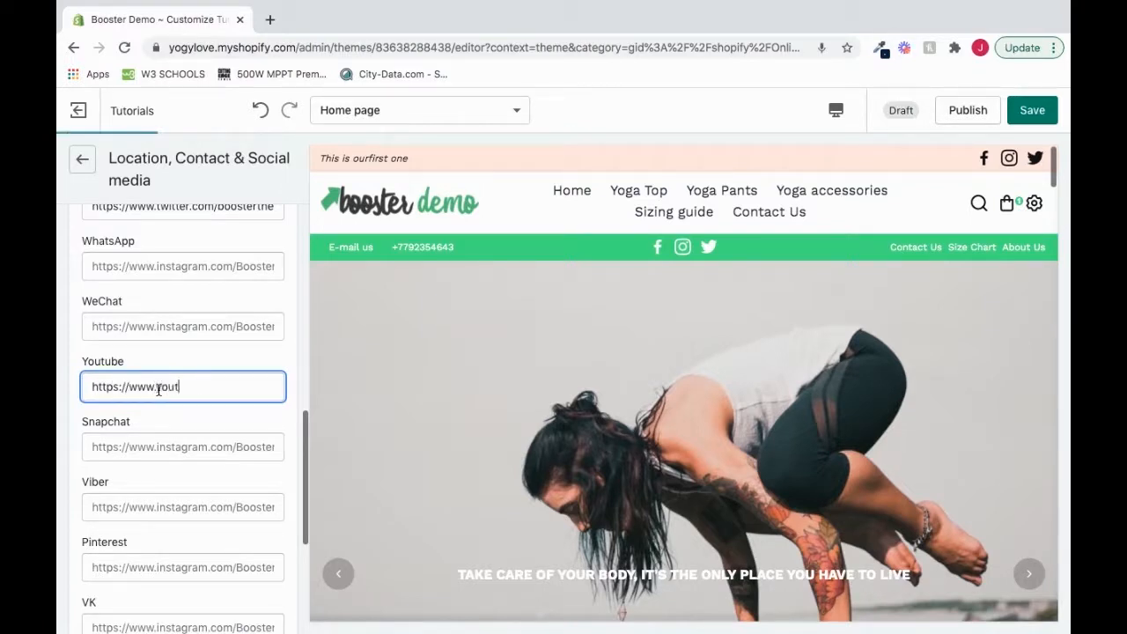
text(ube)
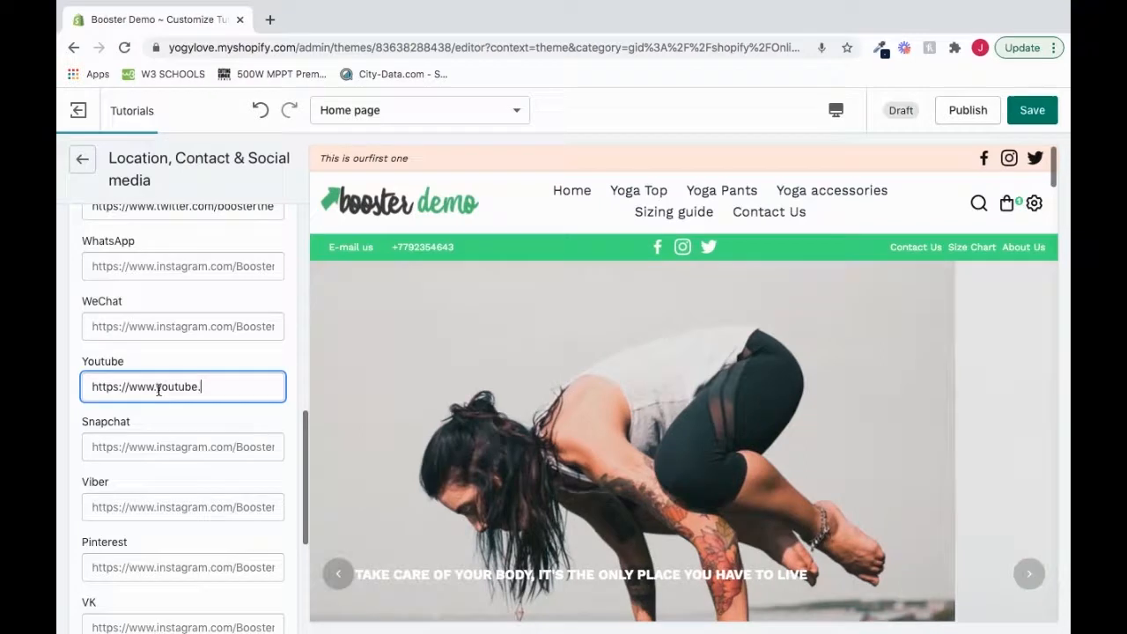
text(.com)
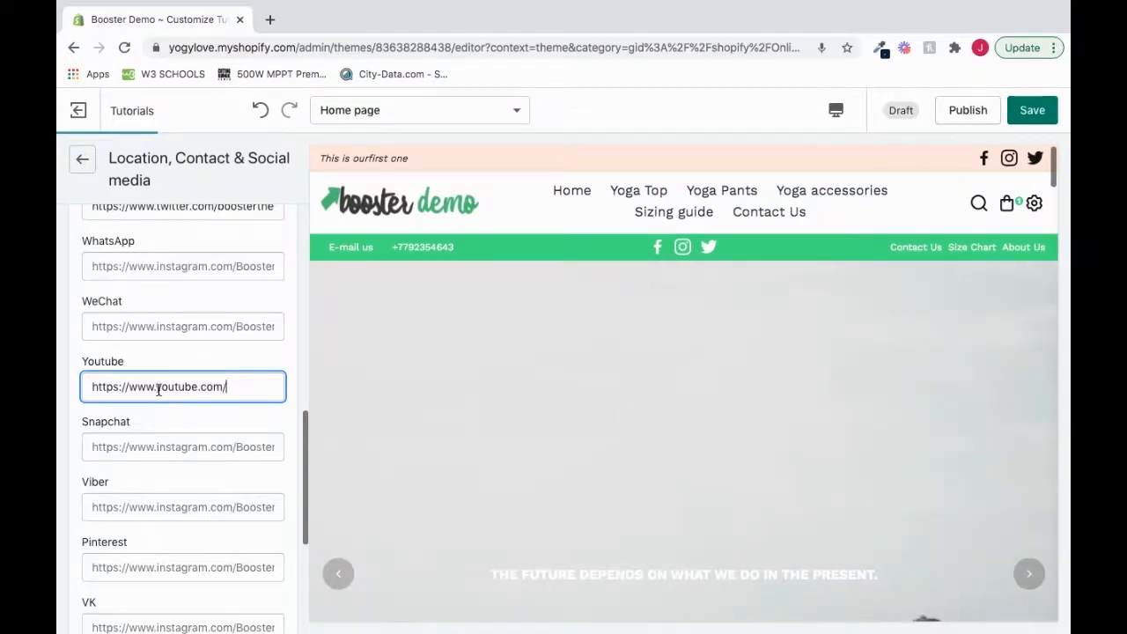
text(/Boostertheme)
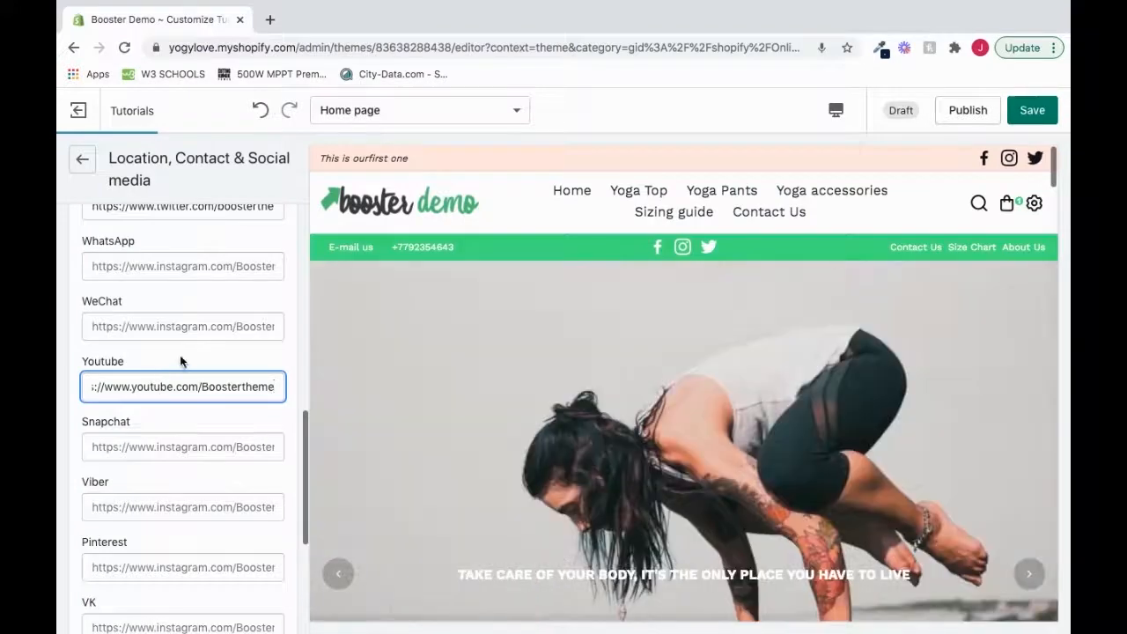
click(179, 361)
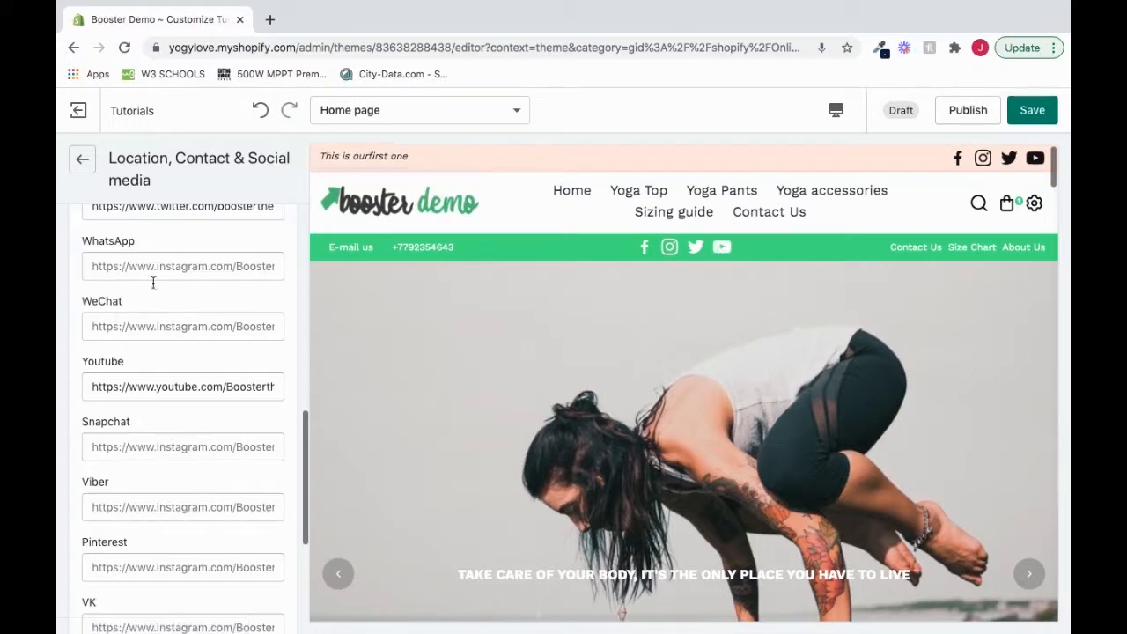
scroll(170, 243, up, 6)
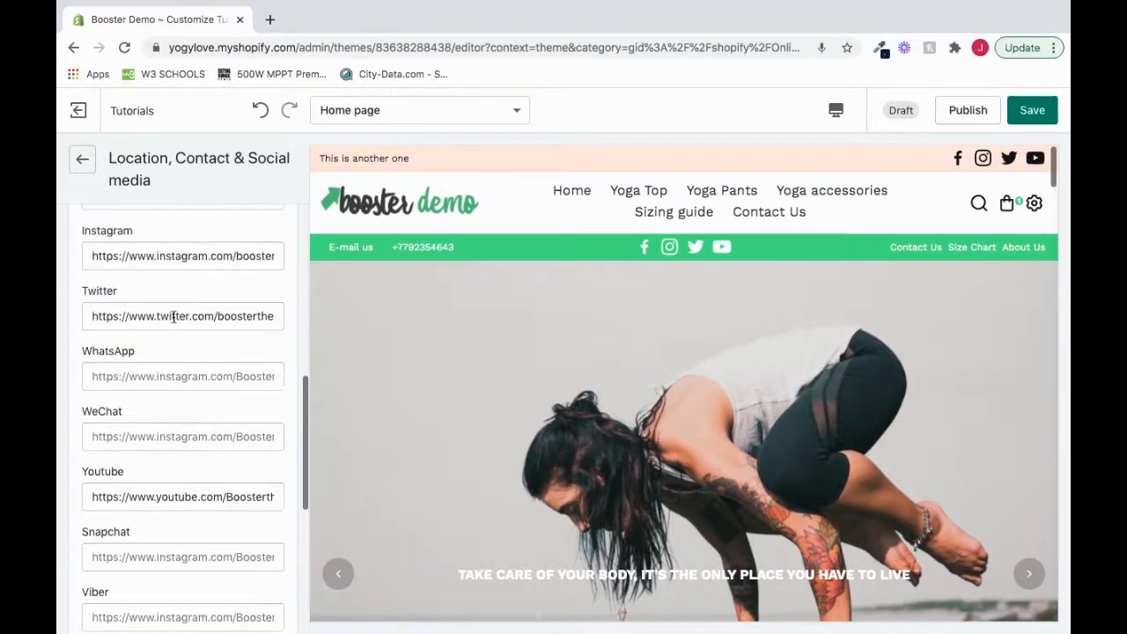
scroll(174, 318, down, 5)
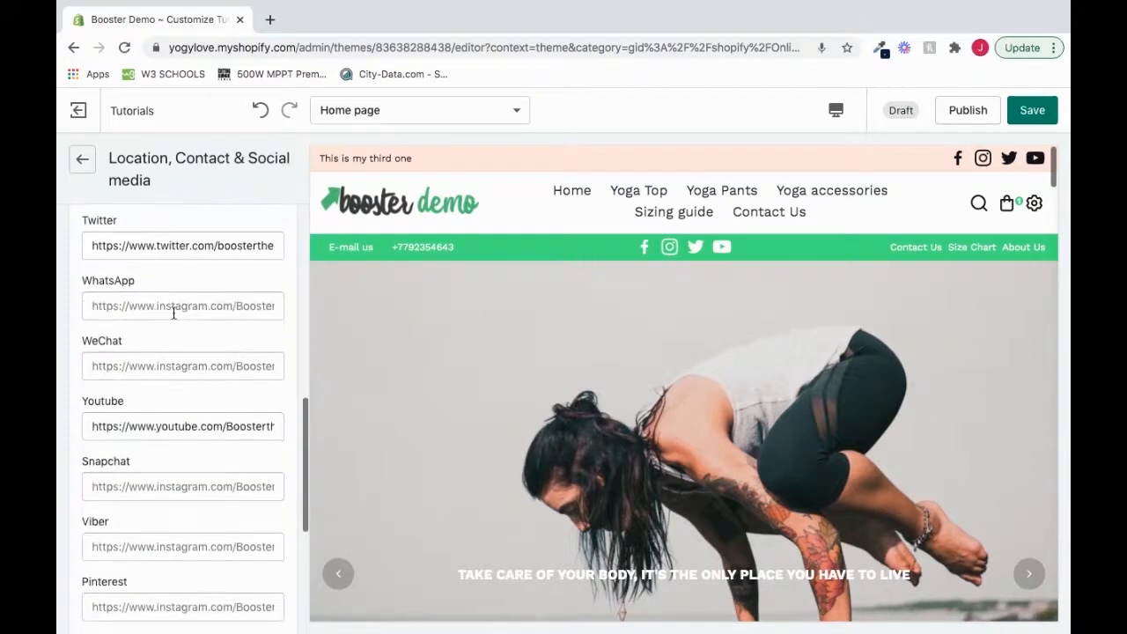
mouse_move(985, 170)
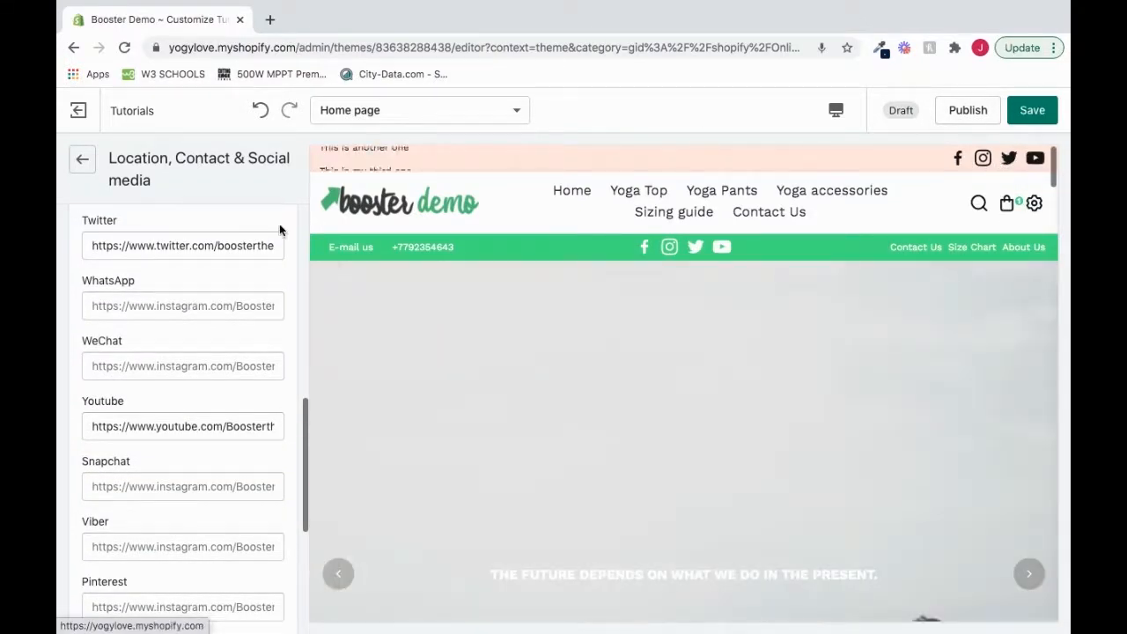
Step: Clear the Youtube link from the theme's social media settings
drag(92, 429, 309, 430)
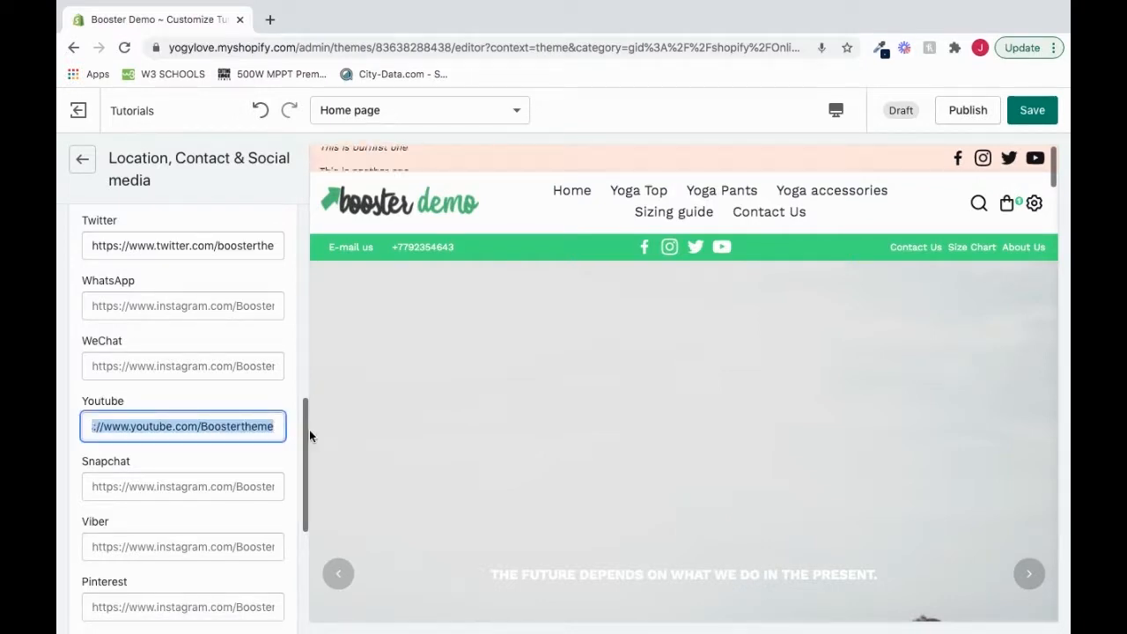
key(BackSpace)
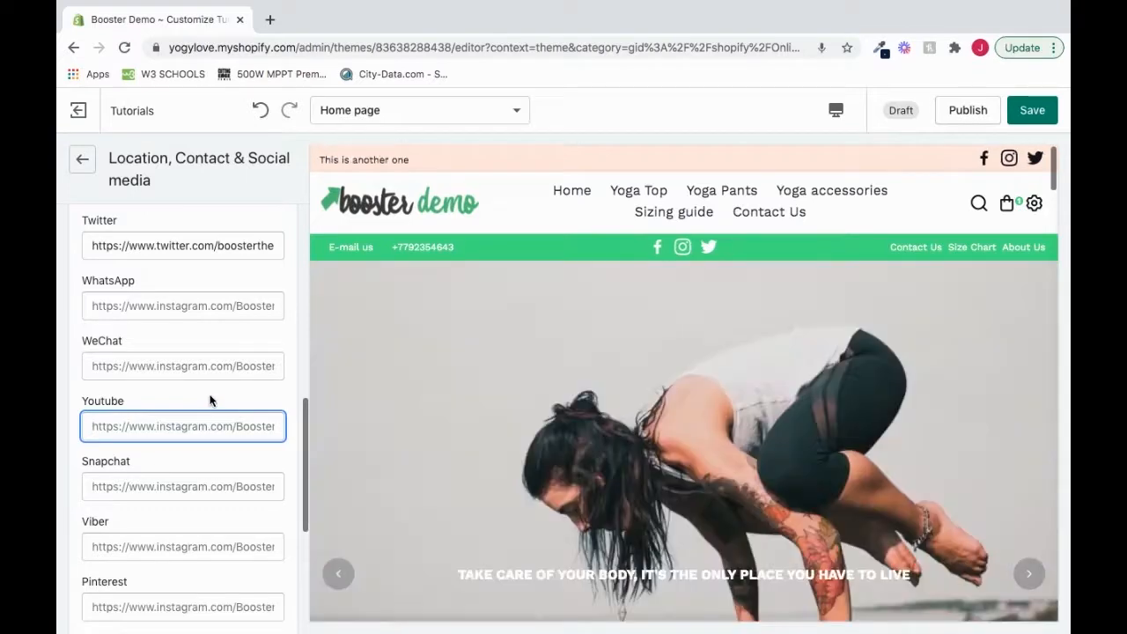
click(211, 398)
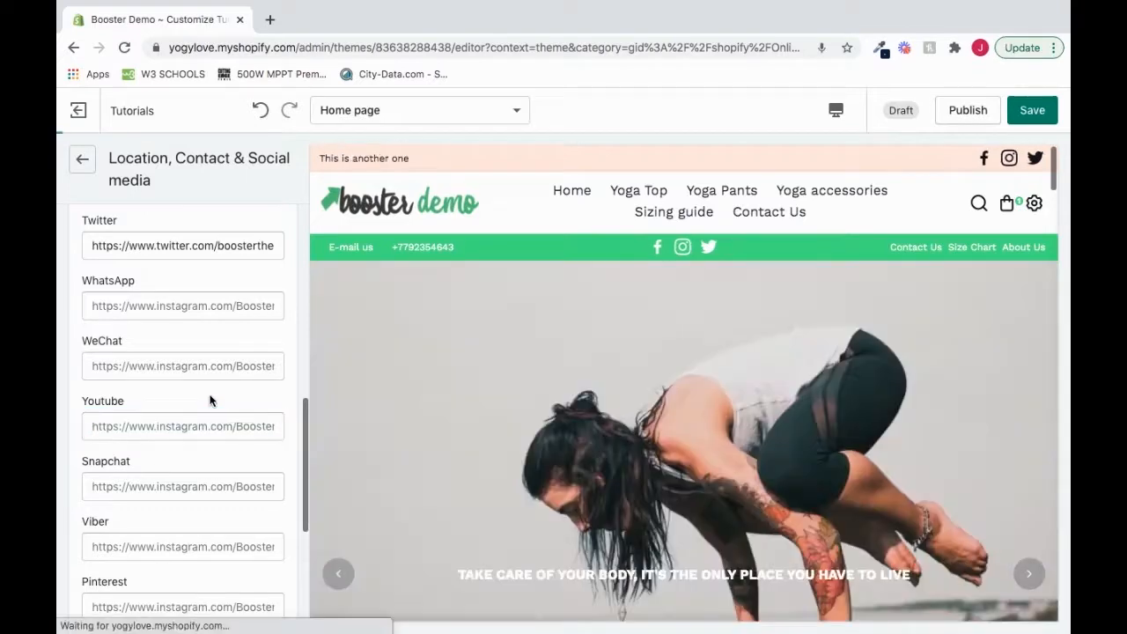
Step: Return to the Home page's top bar and review the display and alignment settings of its Social media content
click(82, 161)
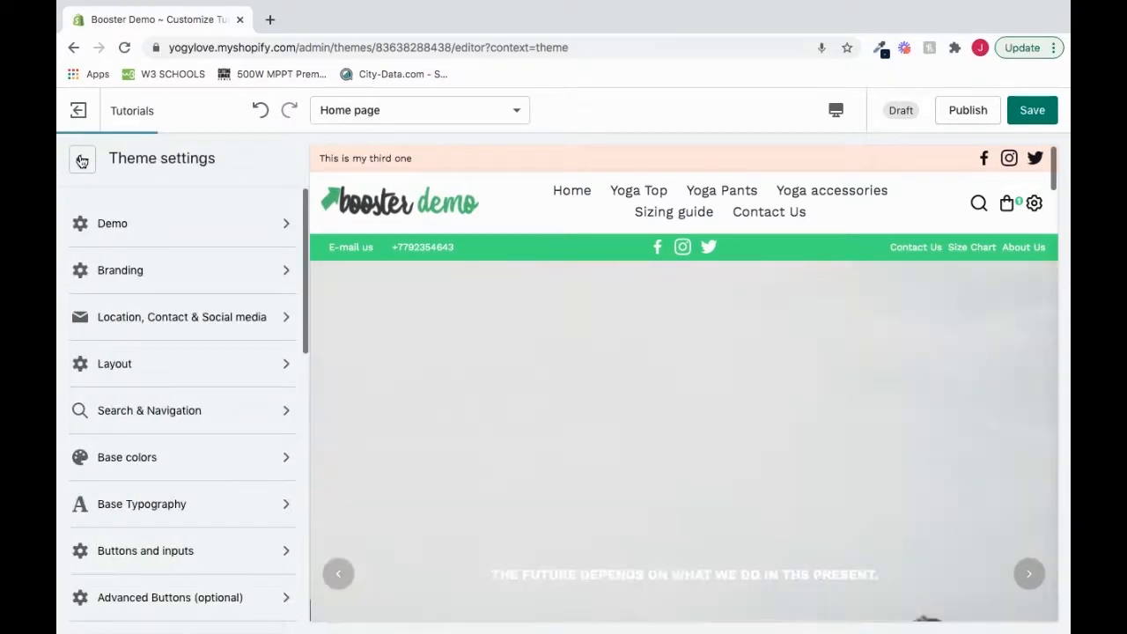
click(82, 161)
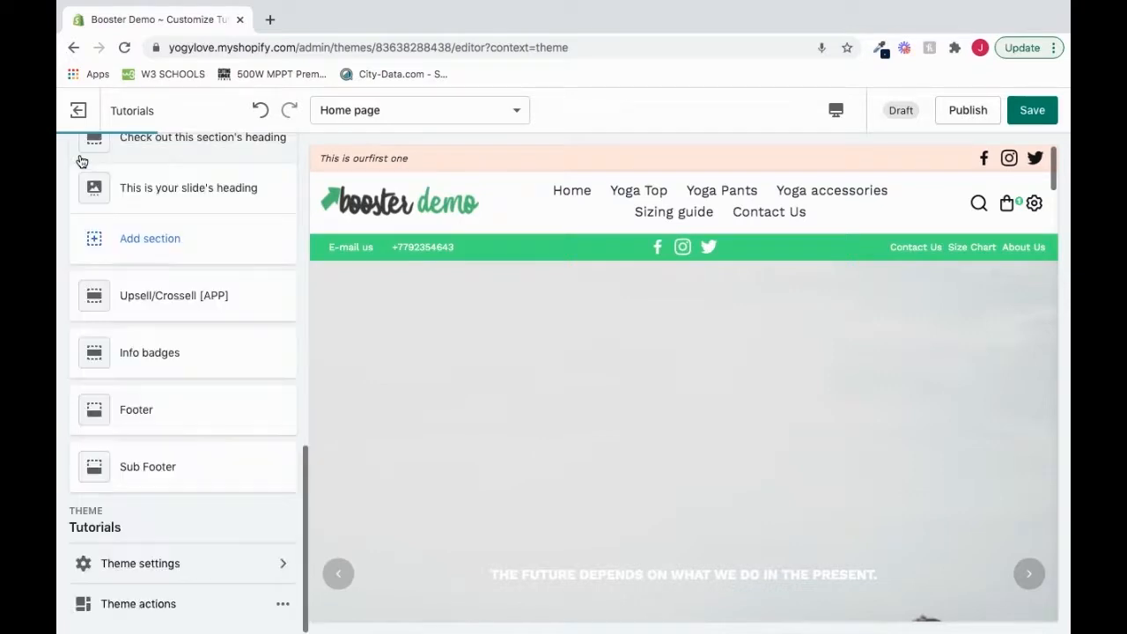
scroll(221, 294, up, 10)
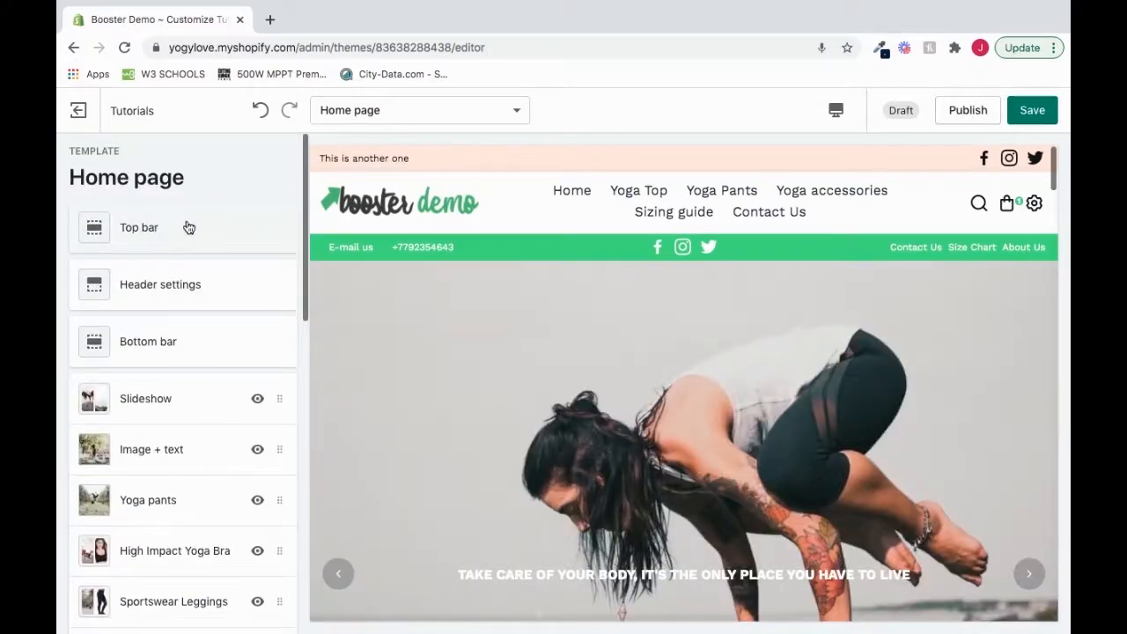
click(186, 228)
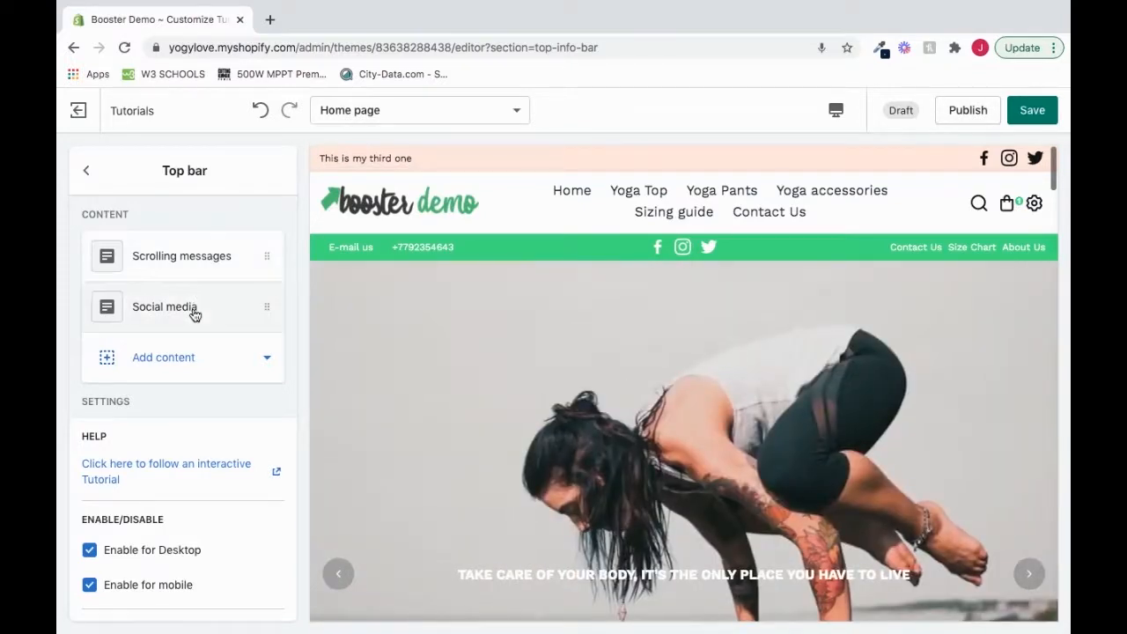
click(194, 310)
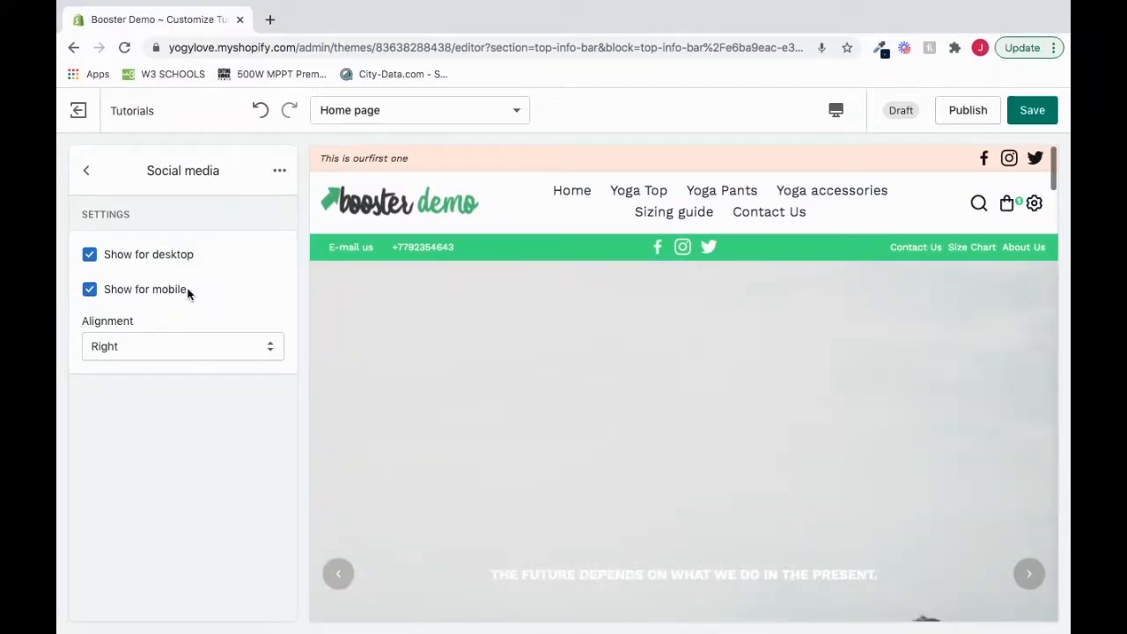
click(89, 174)
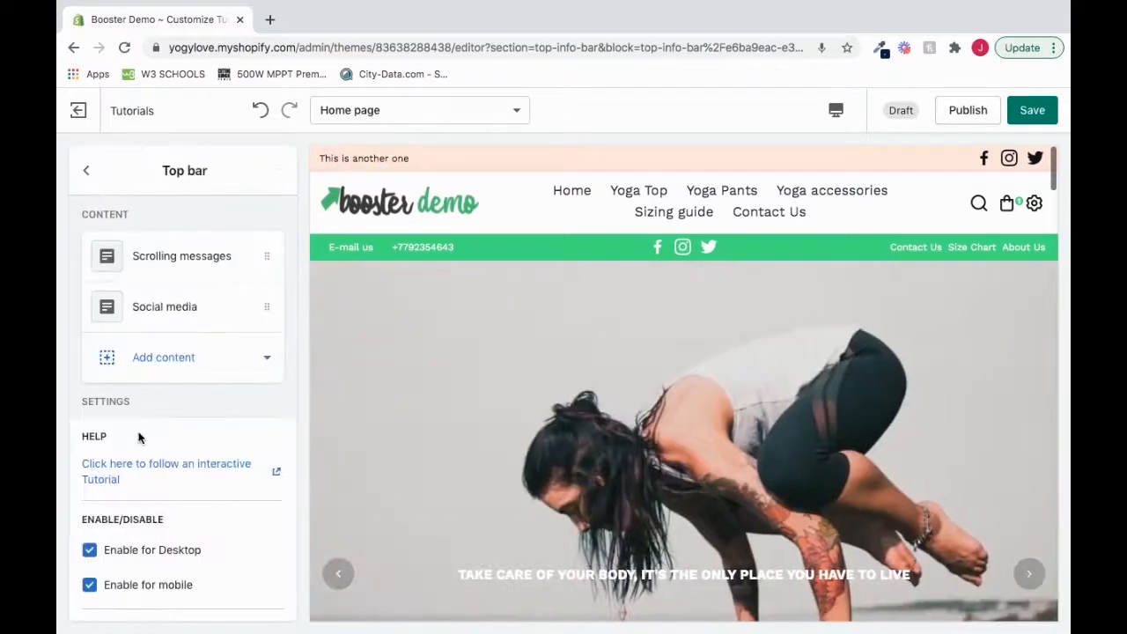
click(165, 319)
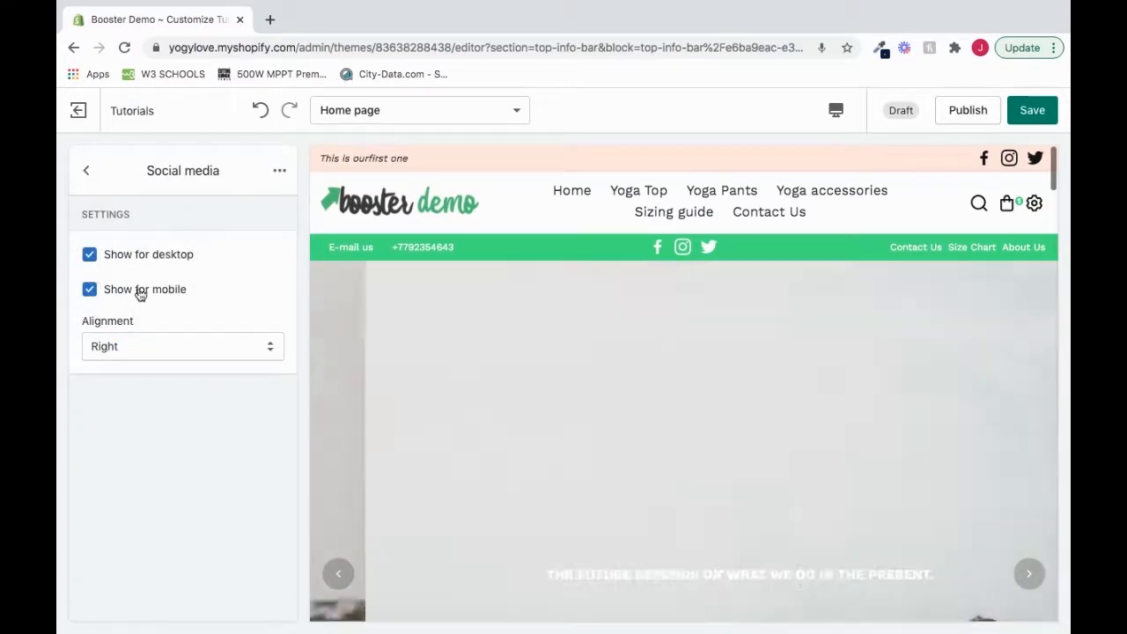
Step: Add a Links block to the top bar and assign the Yoga Pants menu as its link list
click(85, 171)
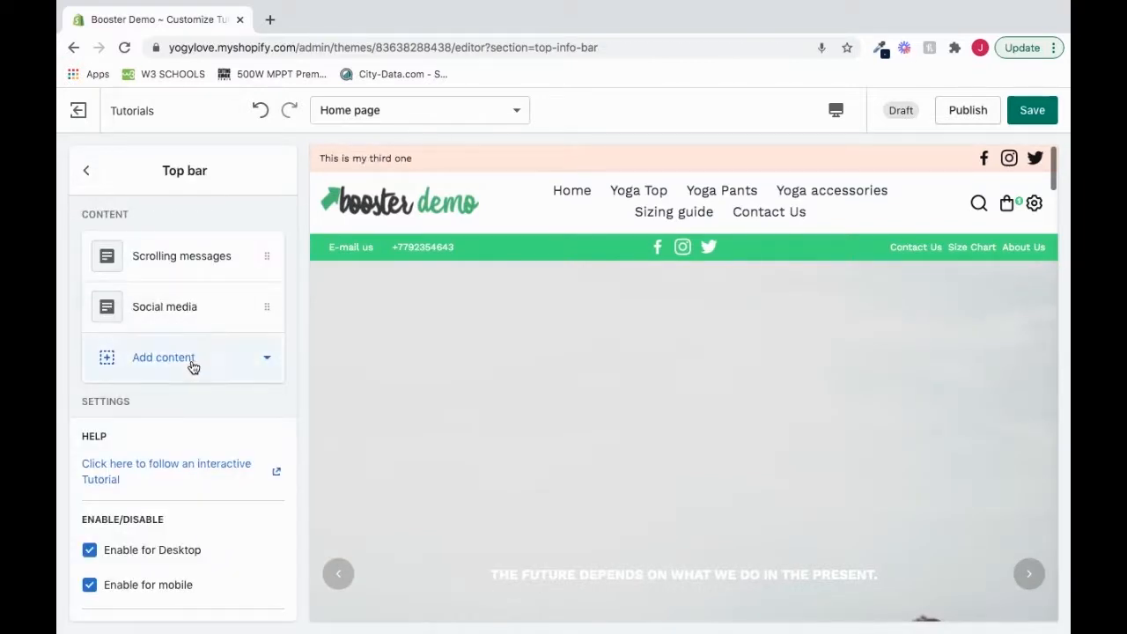
click(194, 361)
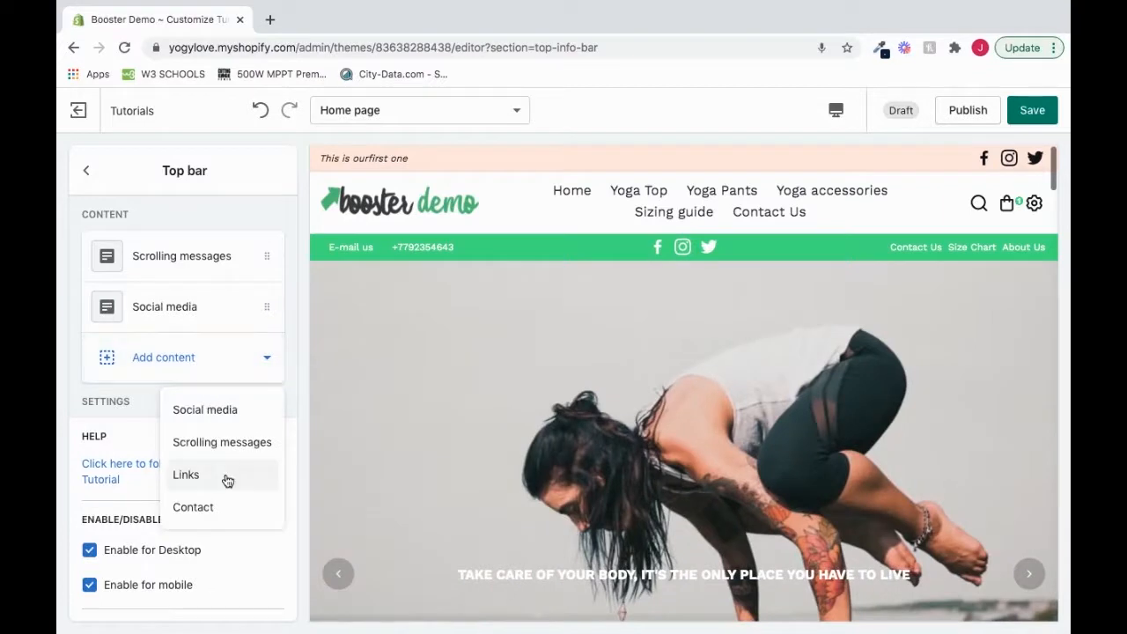
click(227, 480)
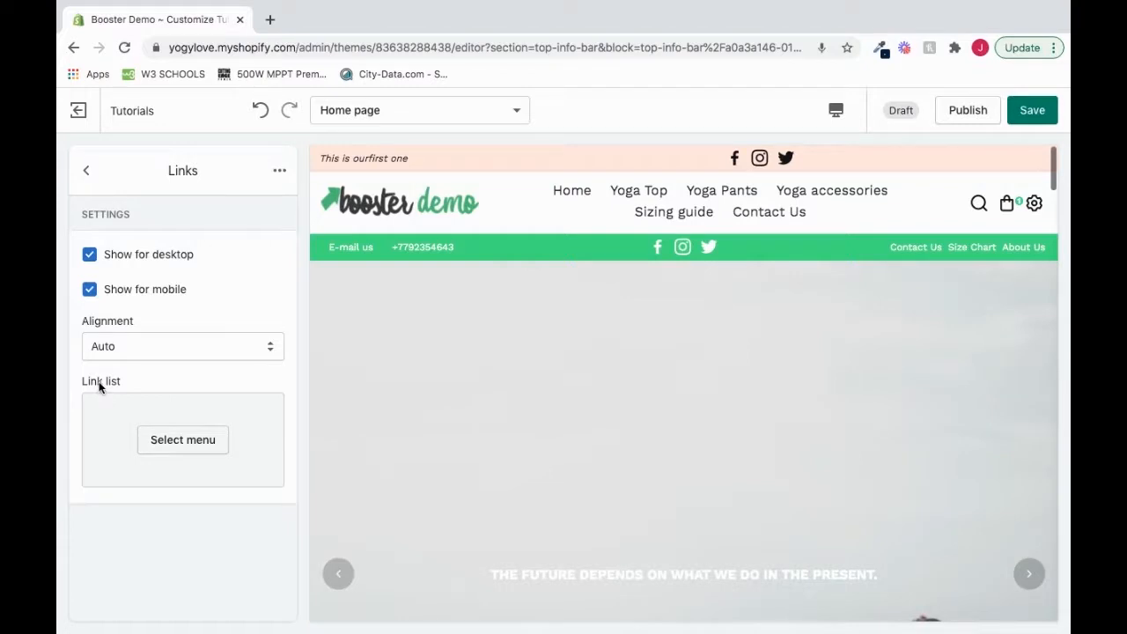
click(195, 442)
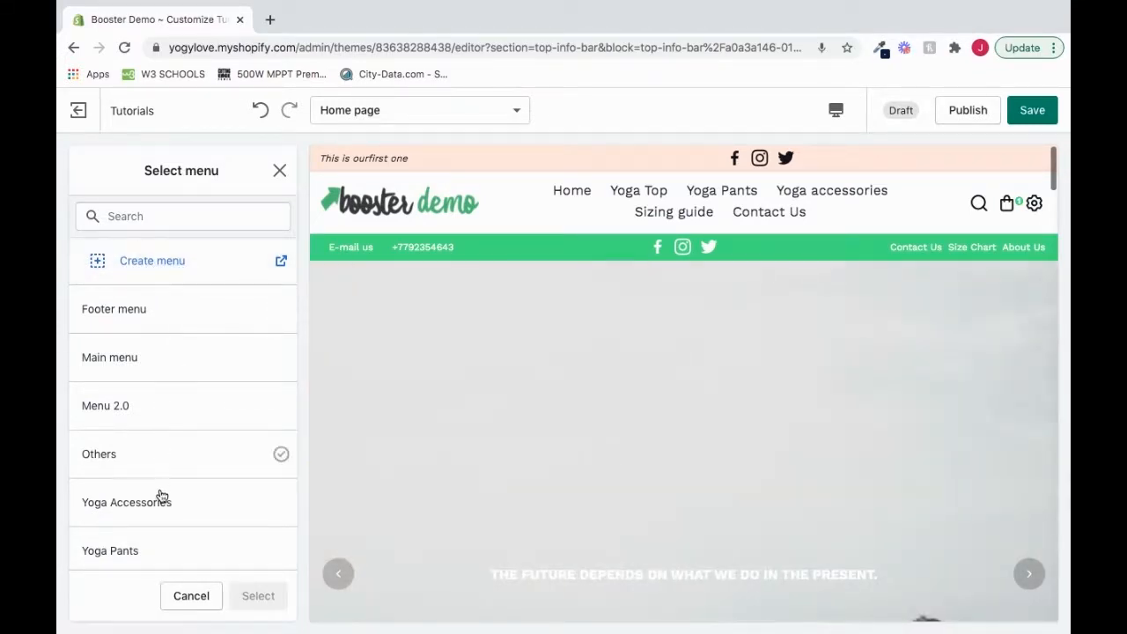
scroll(160, 493, down, 1)
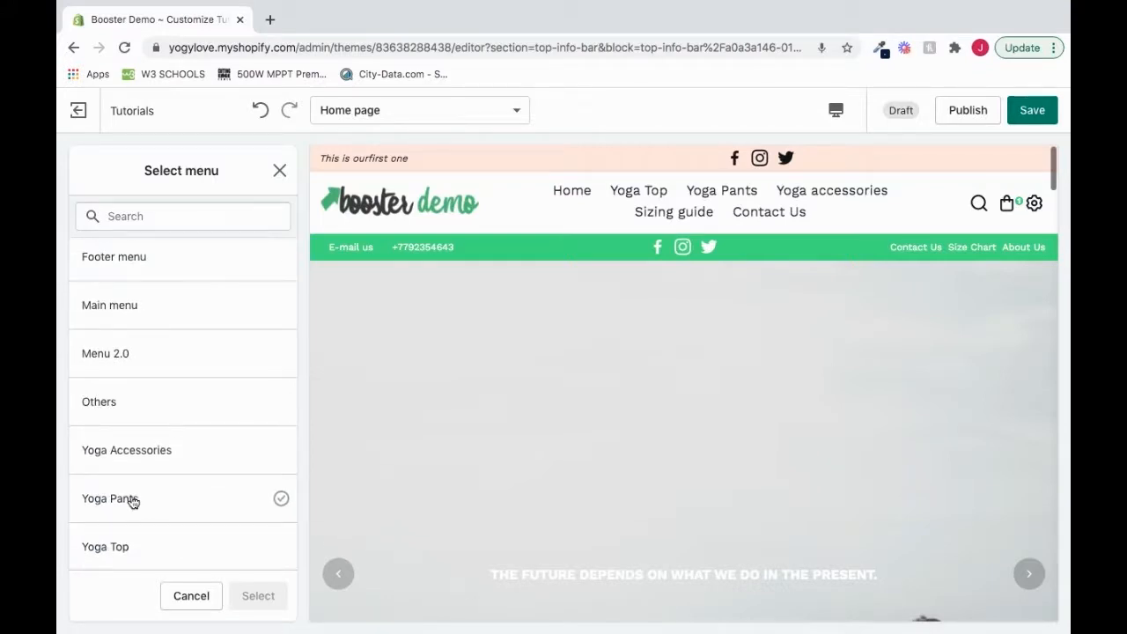
click(132, 501)
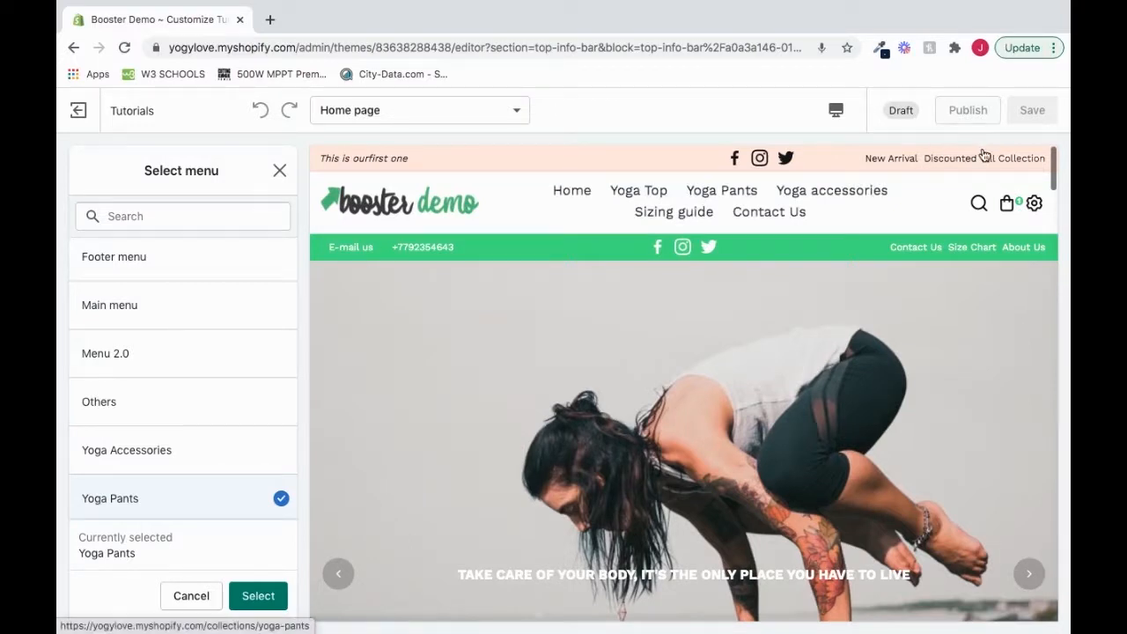
click(262, 599)
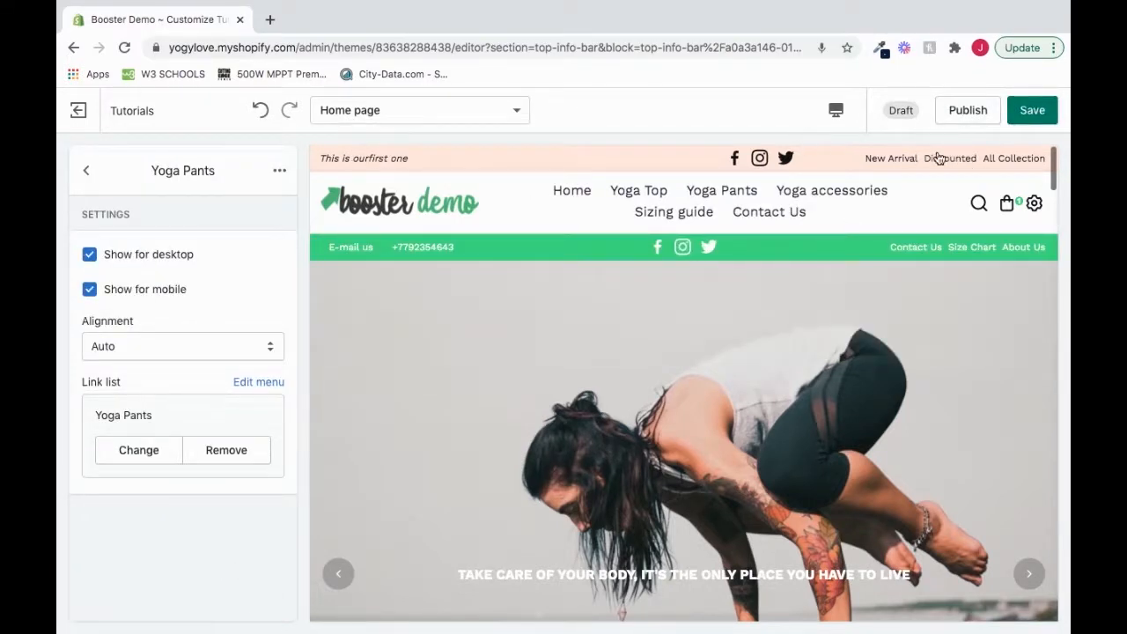
Step: Review the alignment options of the Yoga Pants links block and return to the top bar's content list
click(209, 342)
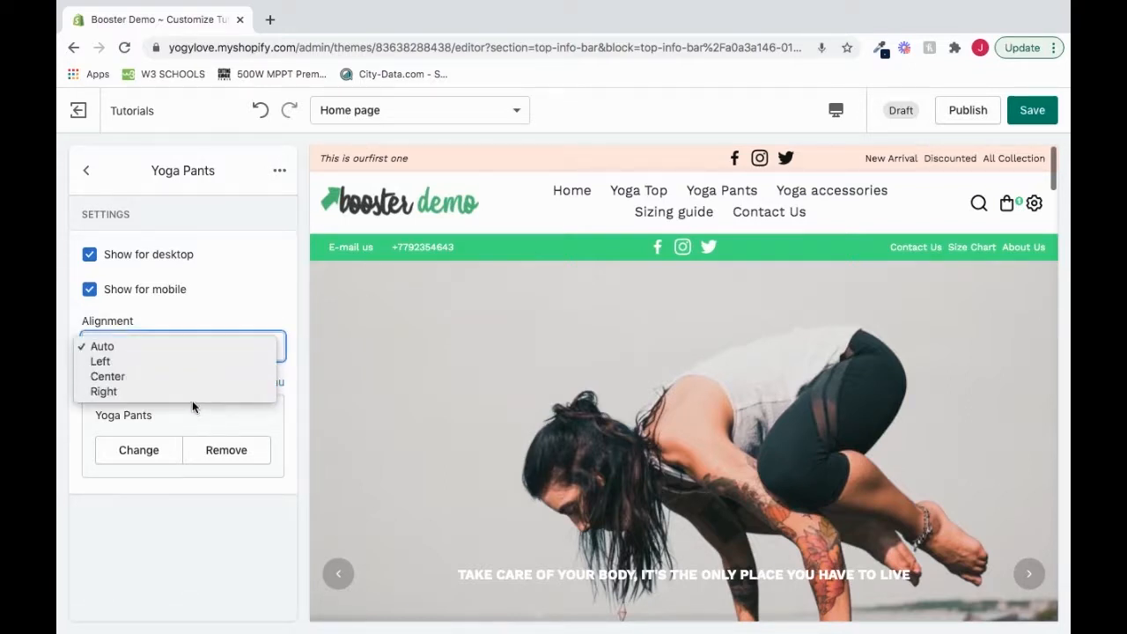
click(191, 317)
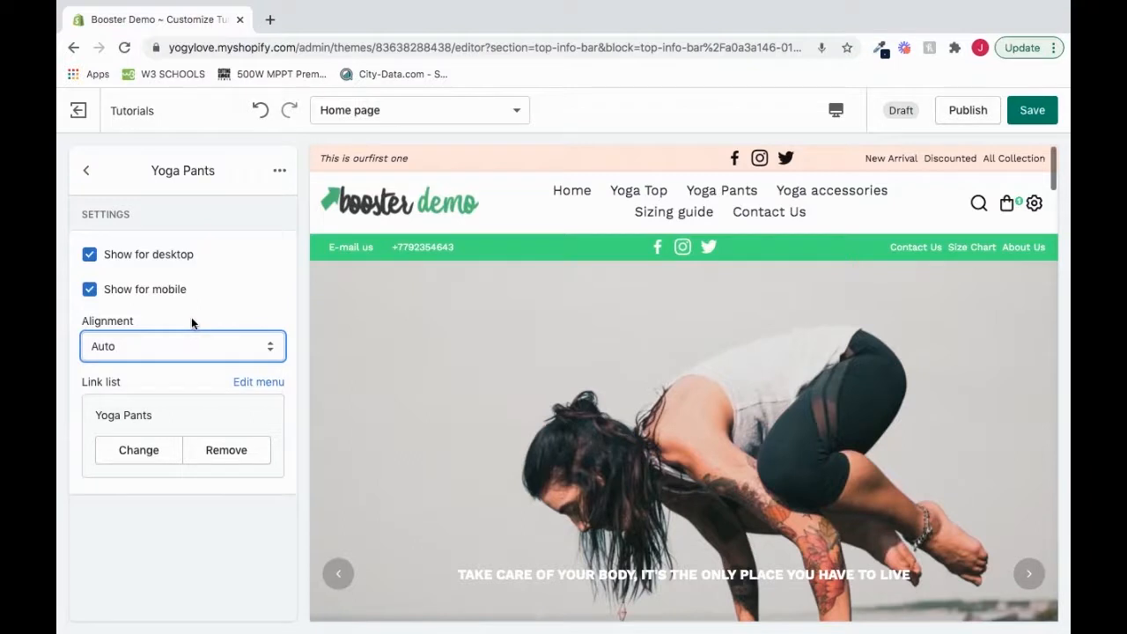
click(86, 171)
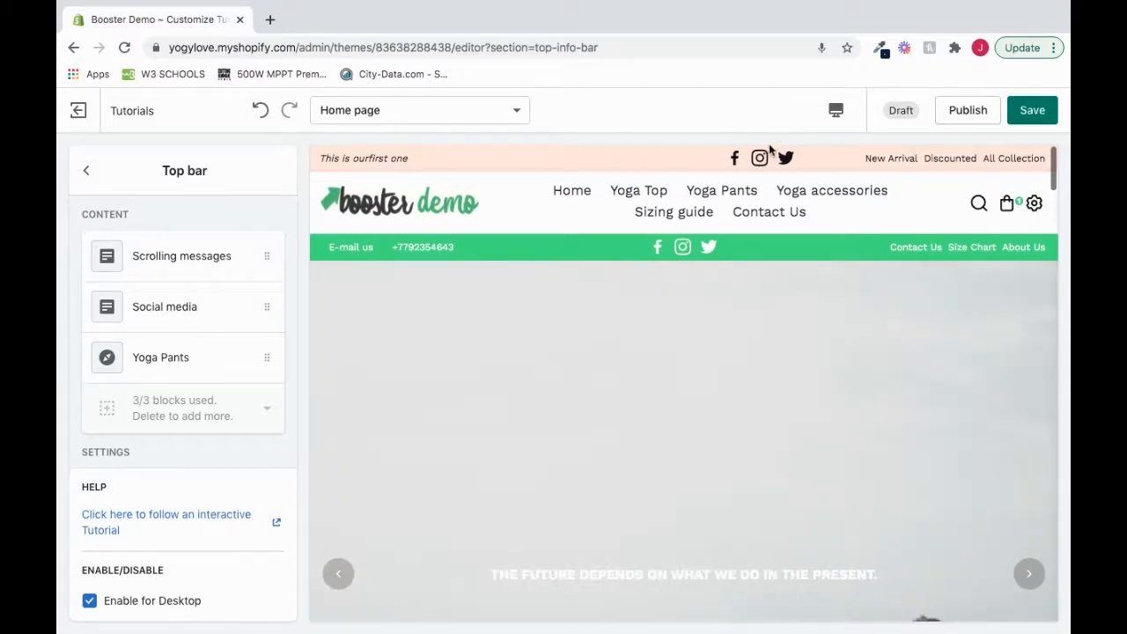
Step: Remove the Yoga Pants links block from the top bar's content
click(242, 355)
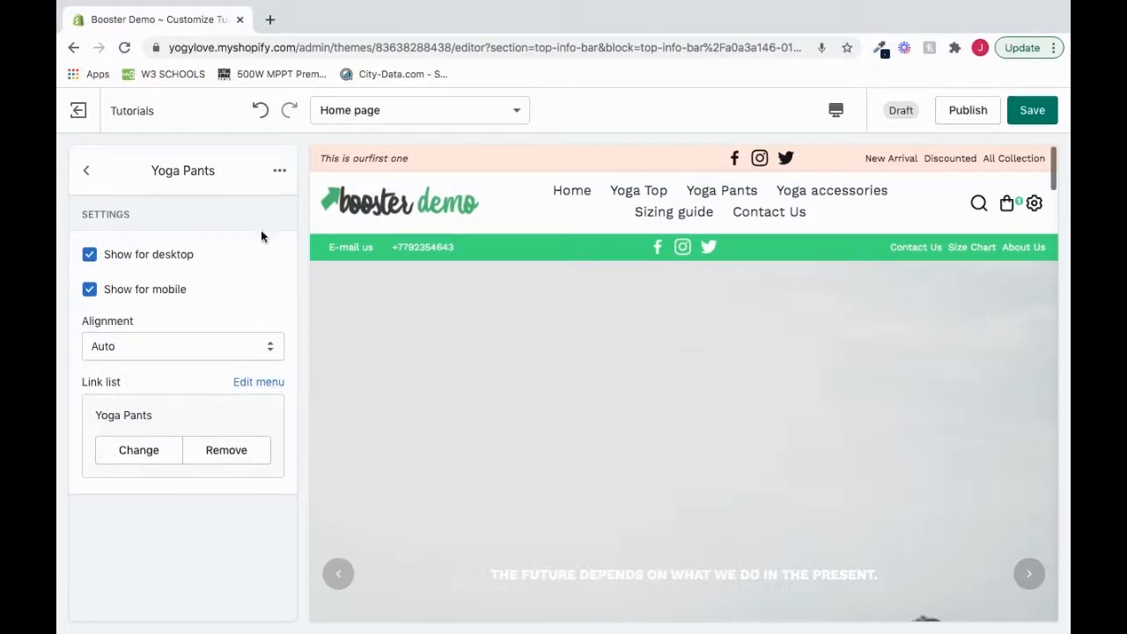
click(279, 172)
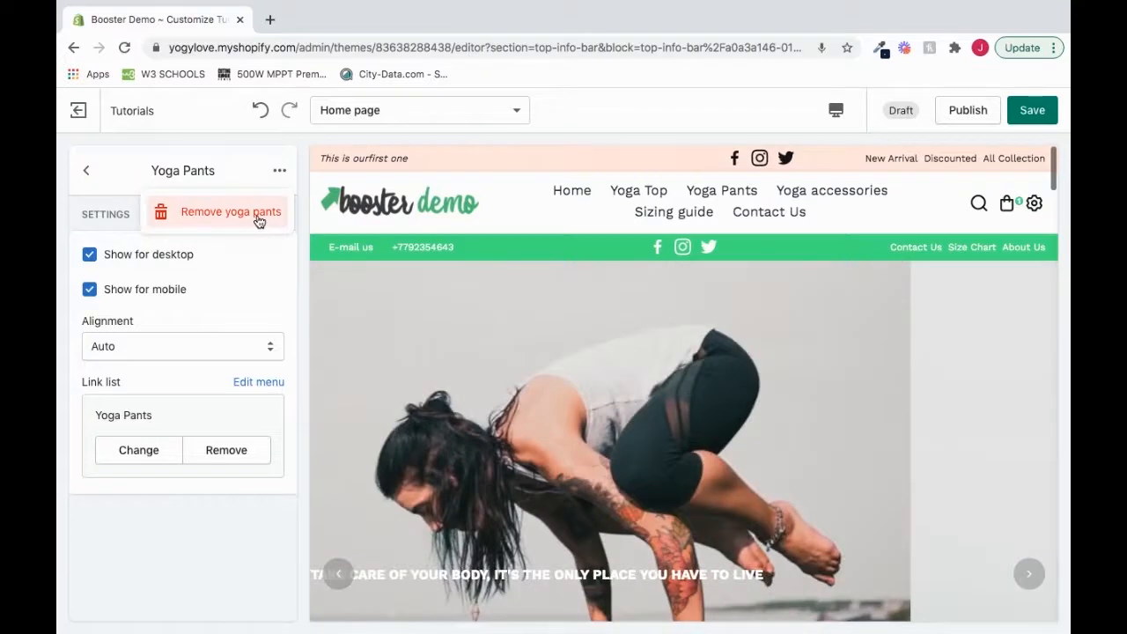
click(259, 215)
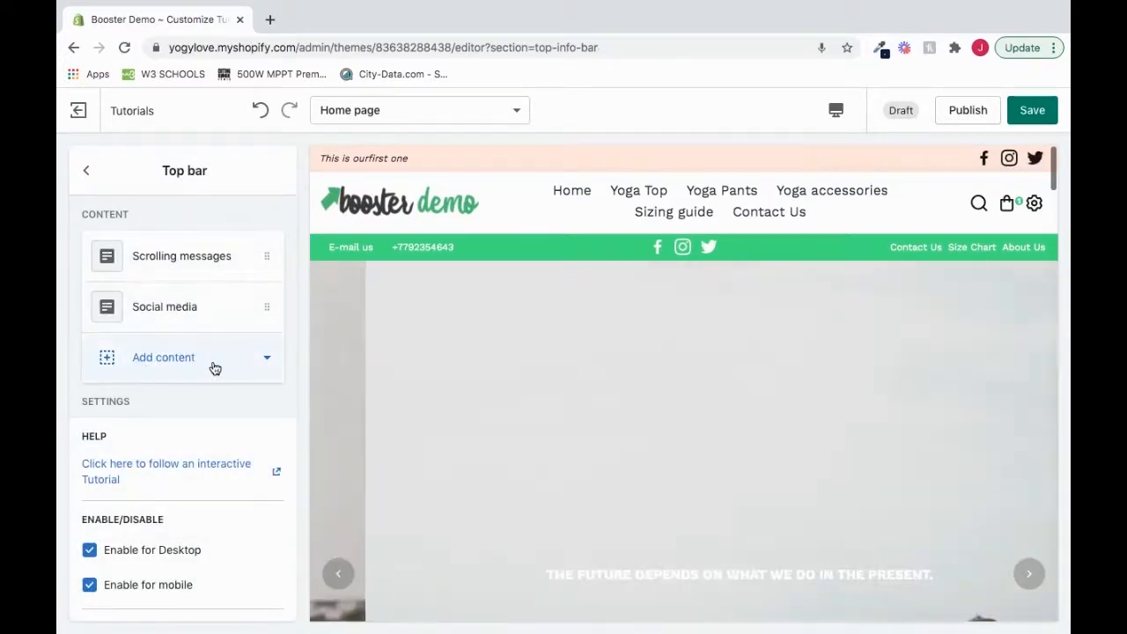
Step: Add a Contact block to the top bar and test its phone display by hiding the phone and showing it again
click(211, 365)
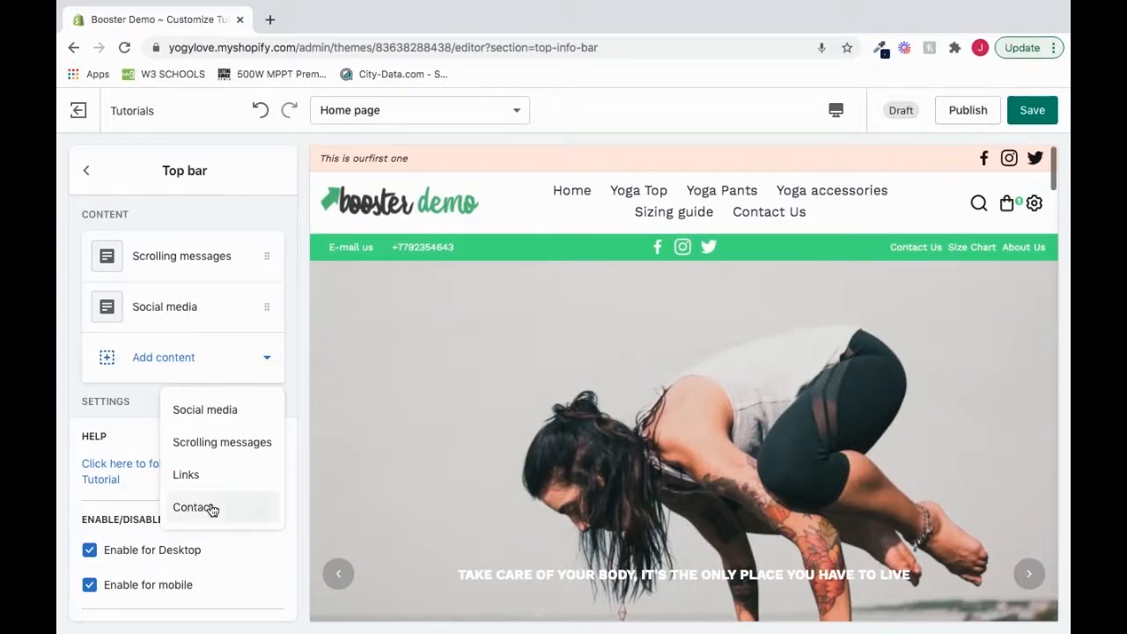
click(193, 507)
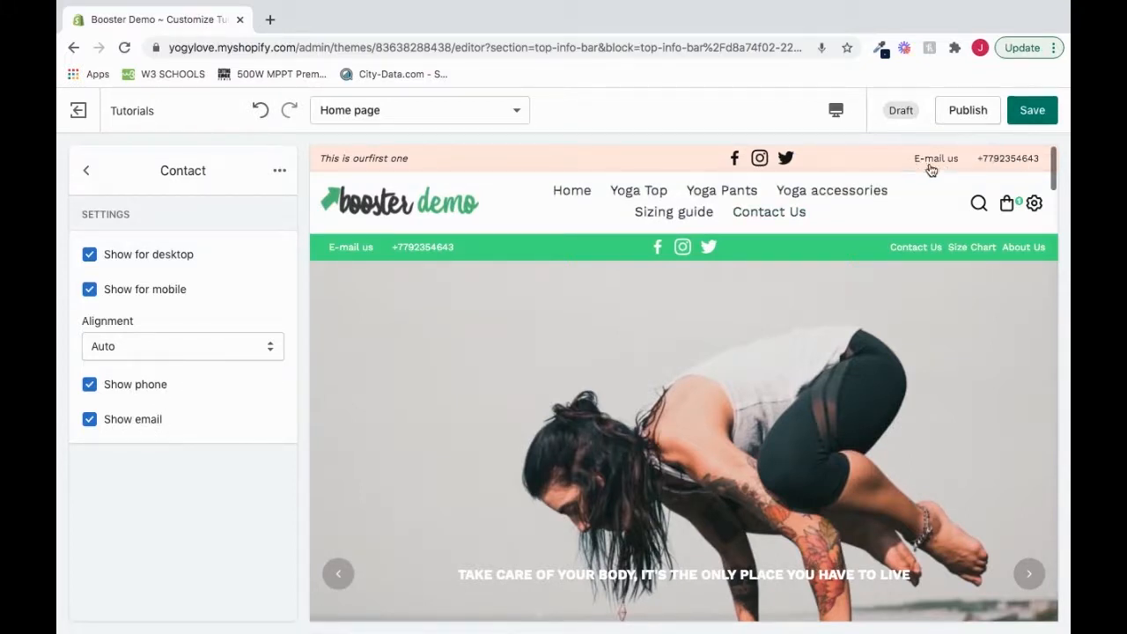
click(90, 386)
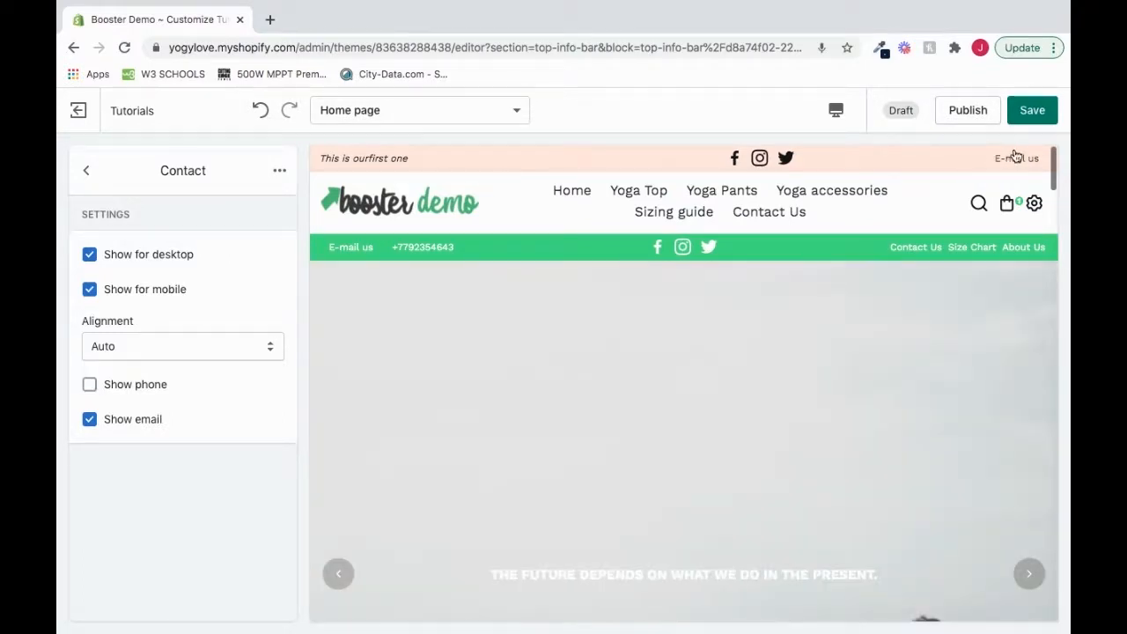
click(89, 387)
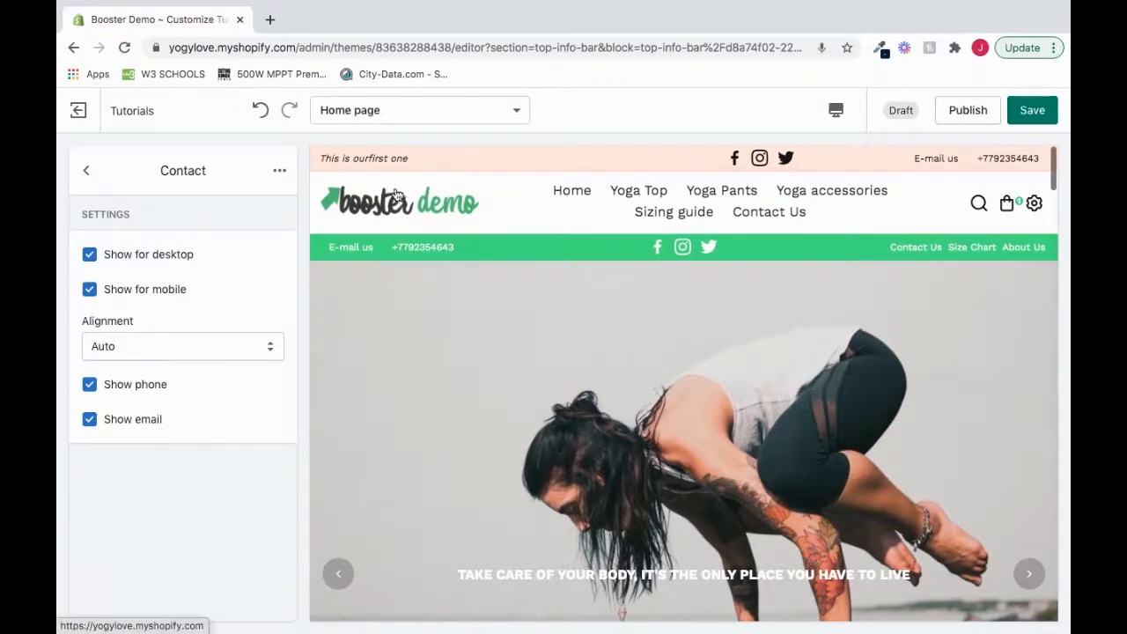
Step: Try the Boxed and Full width background section layouts for the top bar and settle on Full width
click(83, 173)
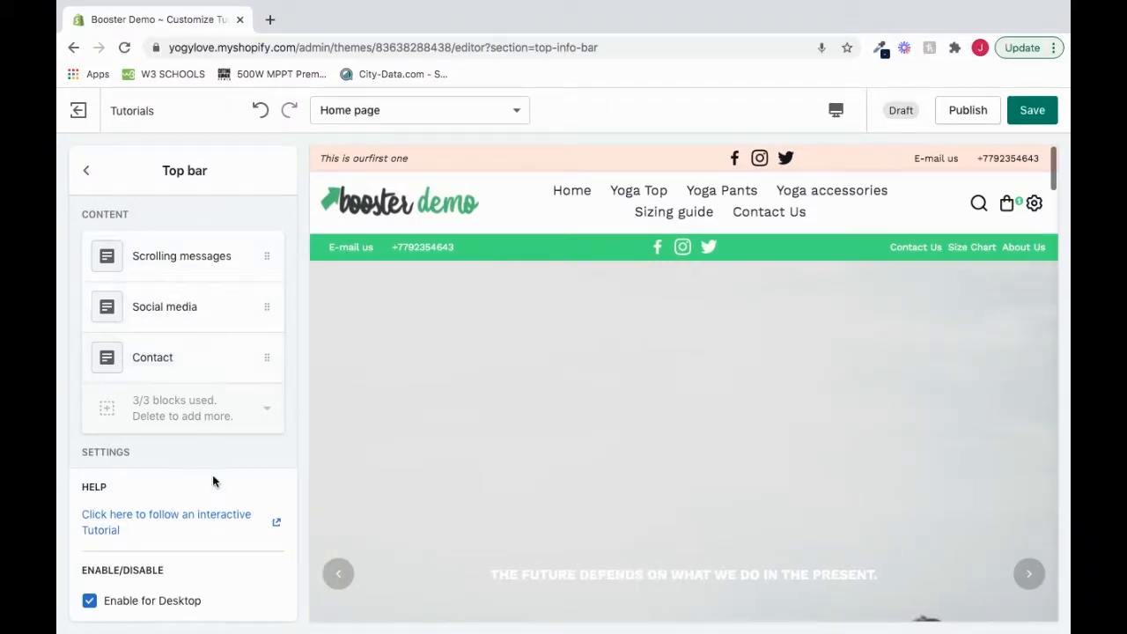
scroll(212, 480, down, 3)
scroll(212, 481, down, 2)
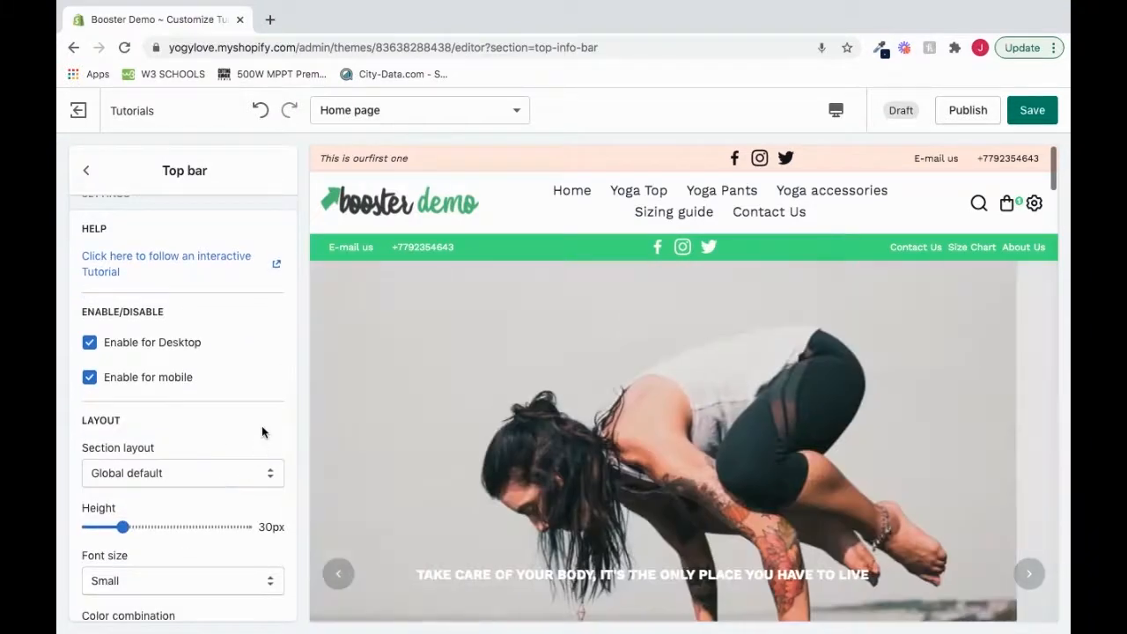
scroll(262, 430, down, 3)
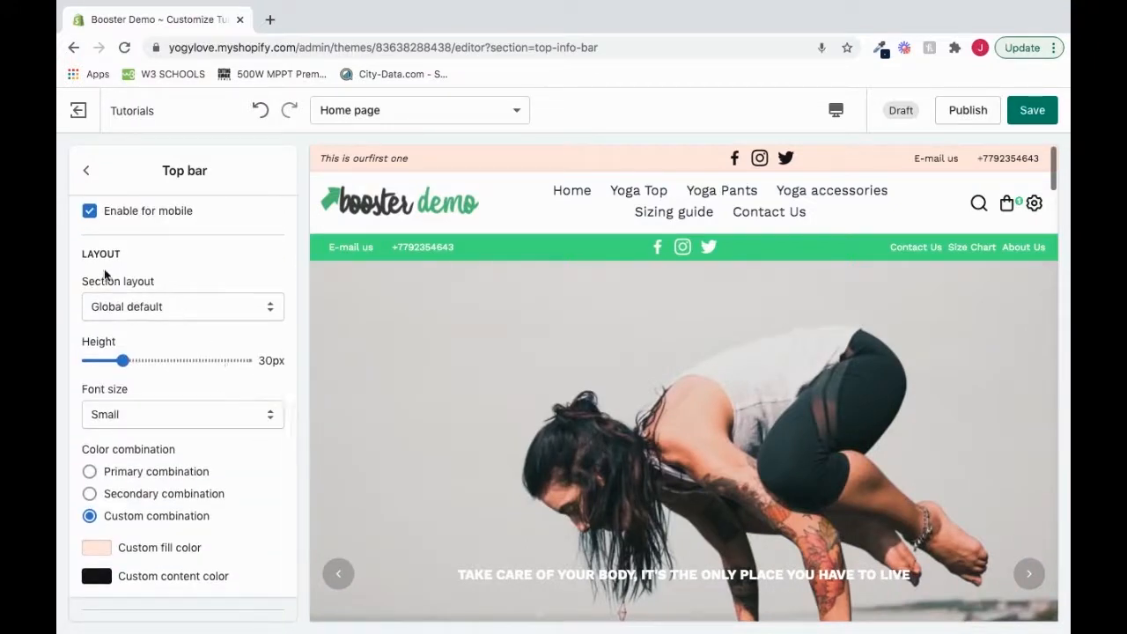
click(168, 309)
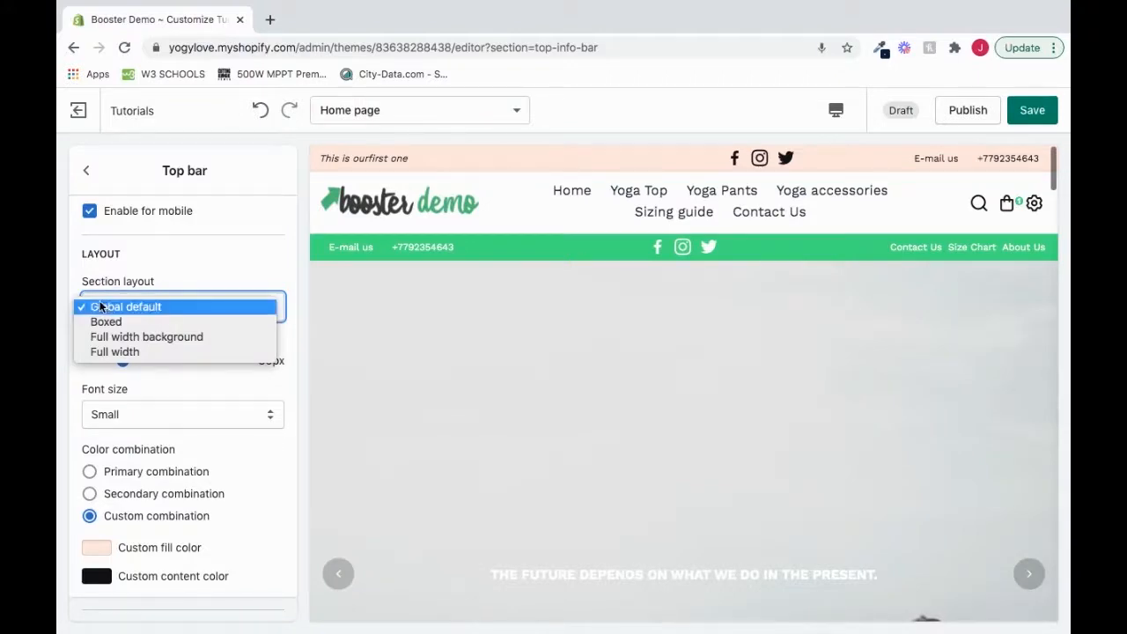
click(128, 323)
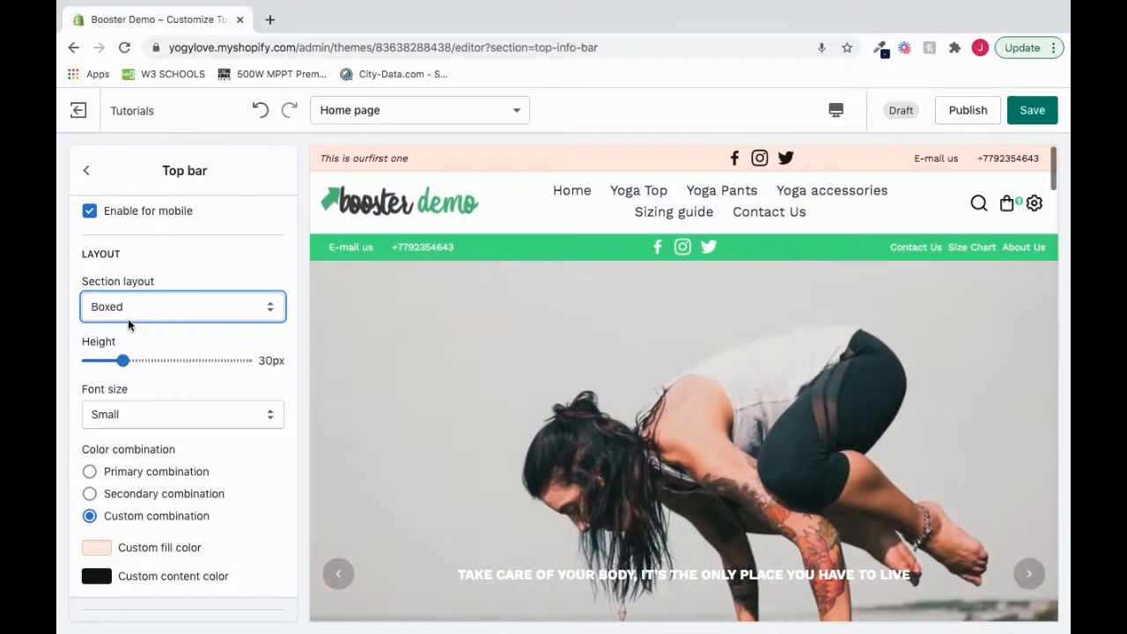
click(129, 320)
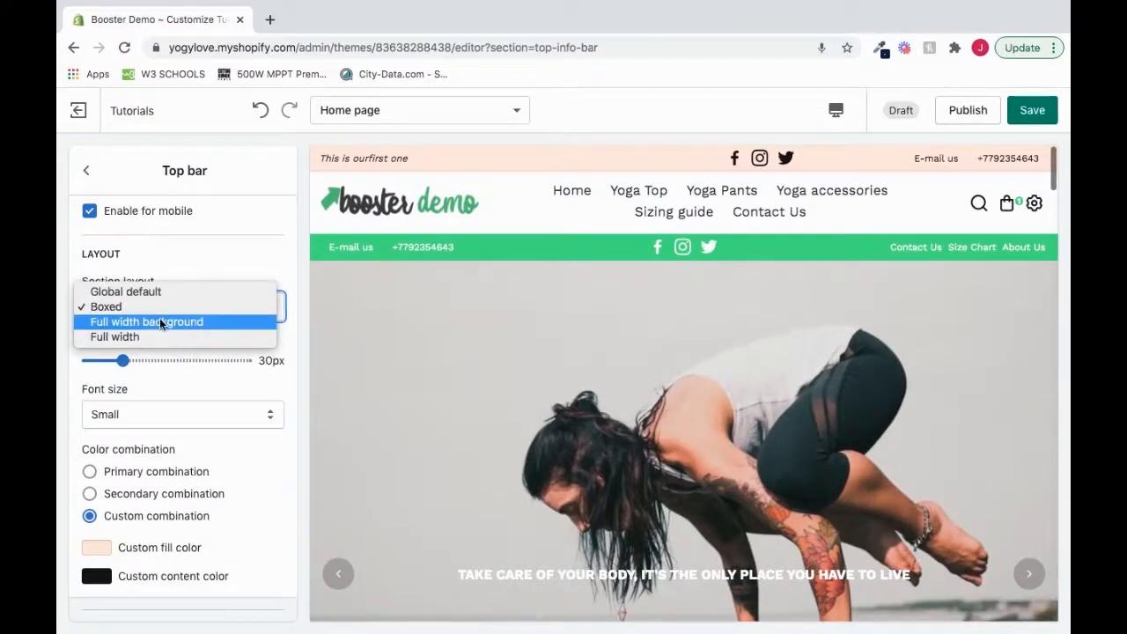
click(161, 323)
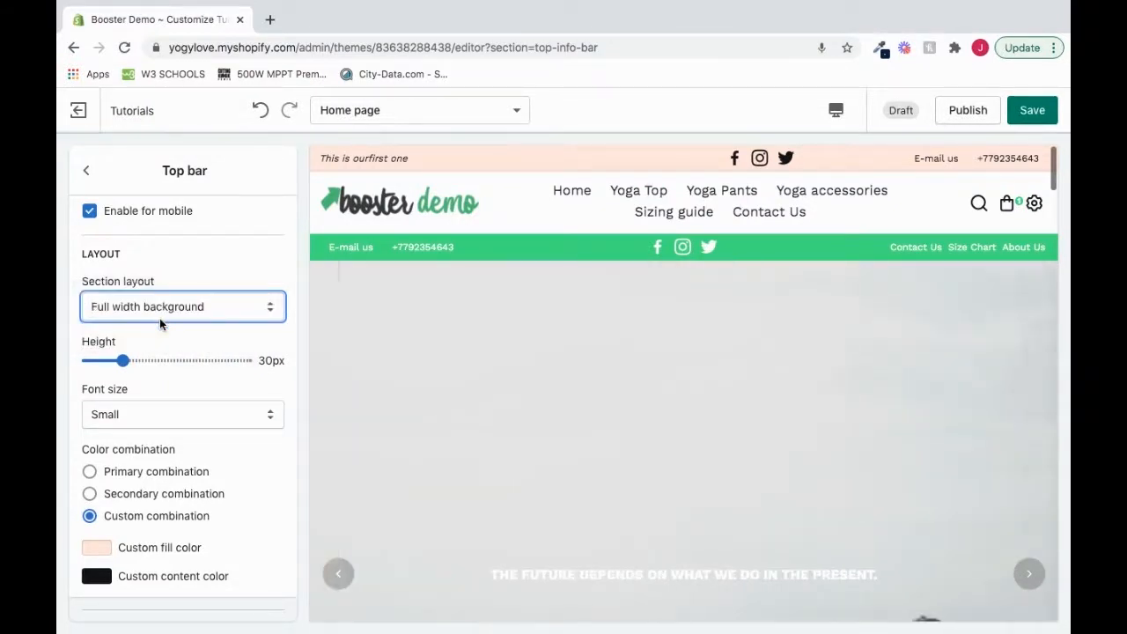
click(159, 318)
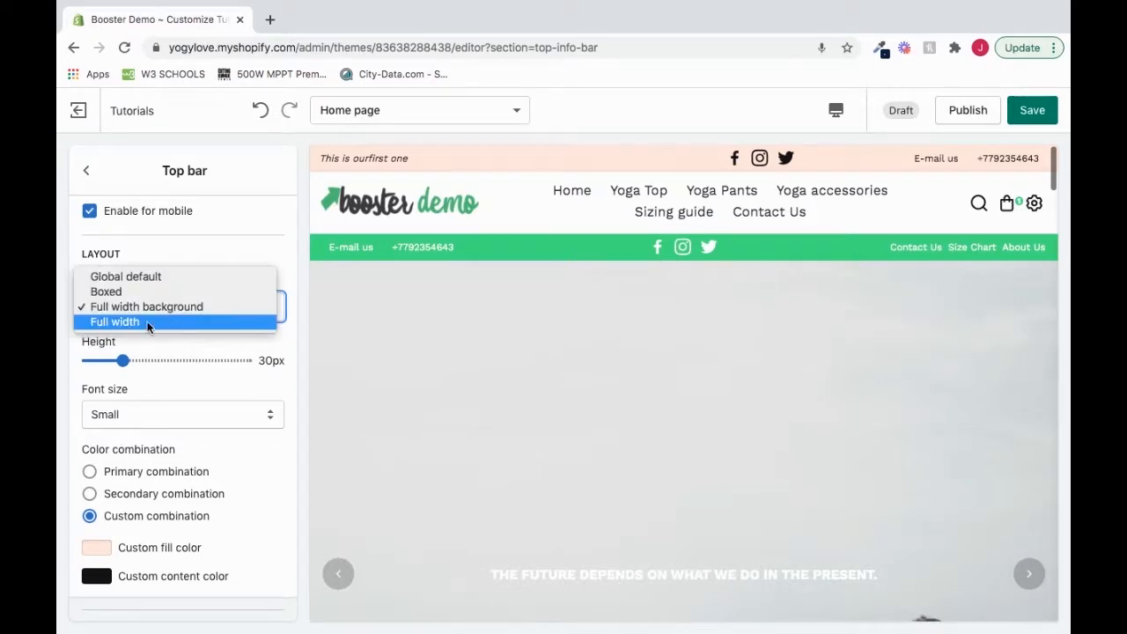
click(147, 325)
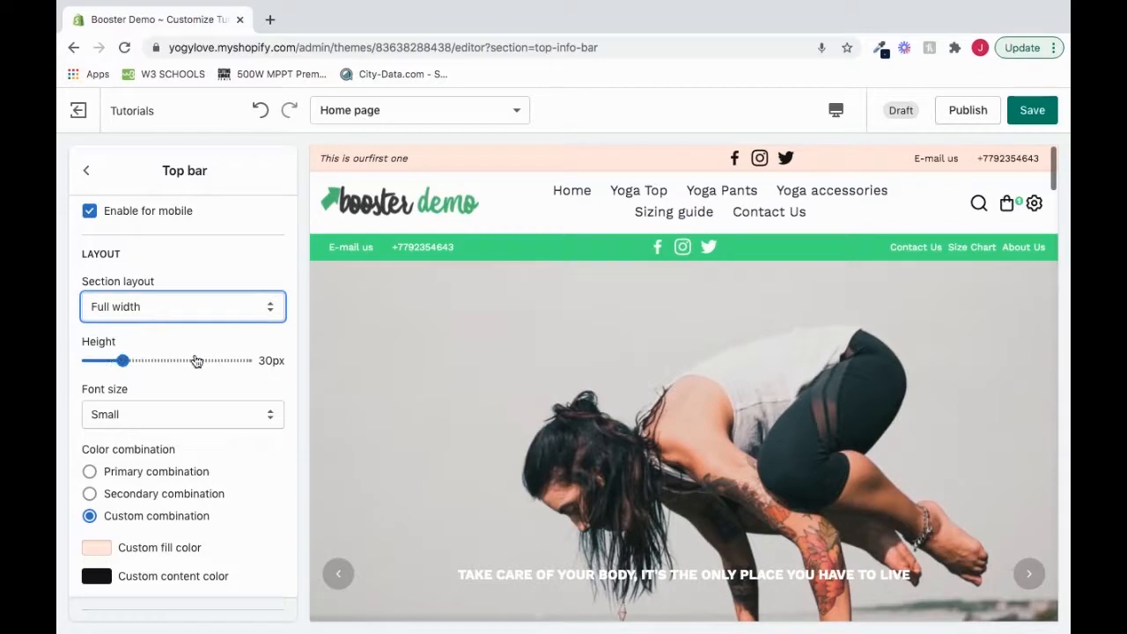
Step: Set the top bar's height to 65px and its font size to Base, after trying 15px and Medium
drag(123, 360, 97, 362)
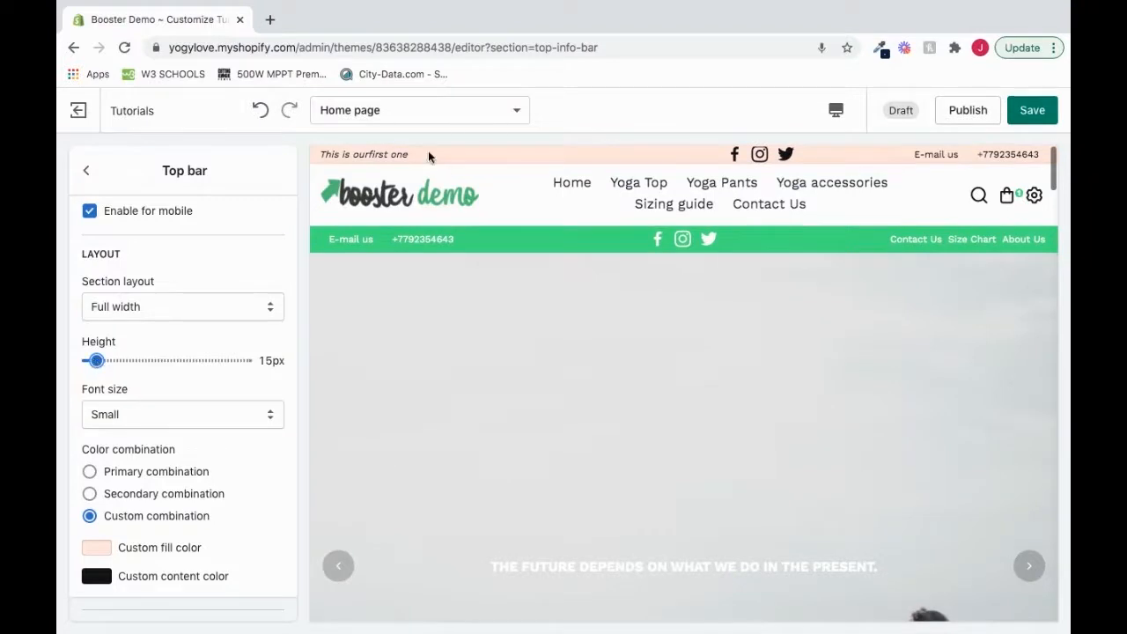
drag(96, 362, 184, 362)
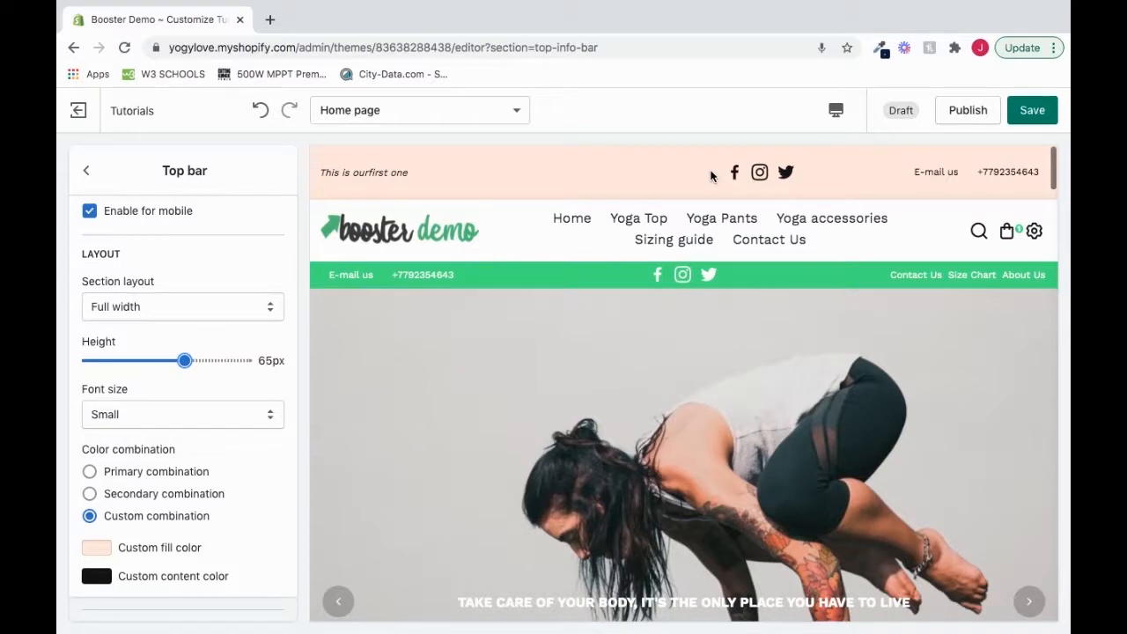
scroll(236, 407, down, 1)
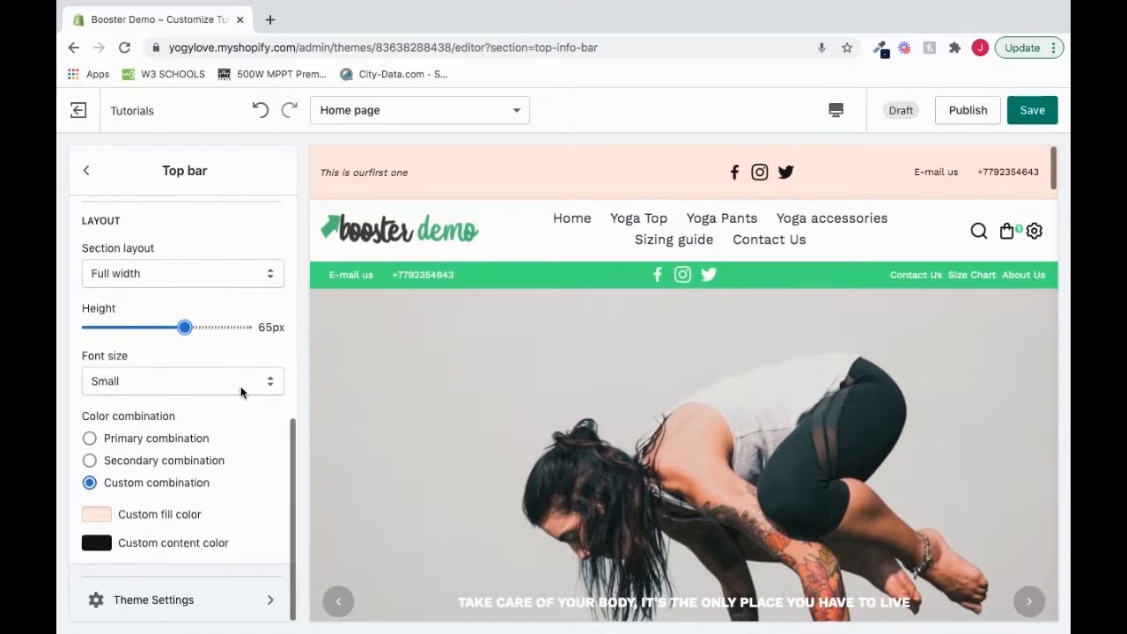
click(227, 384)
click(223, 396)
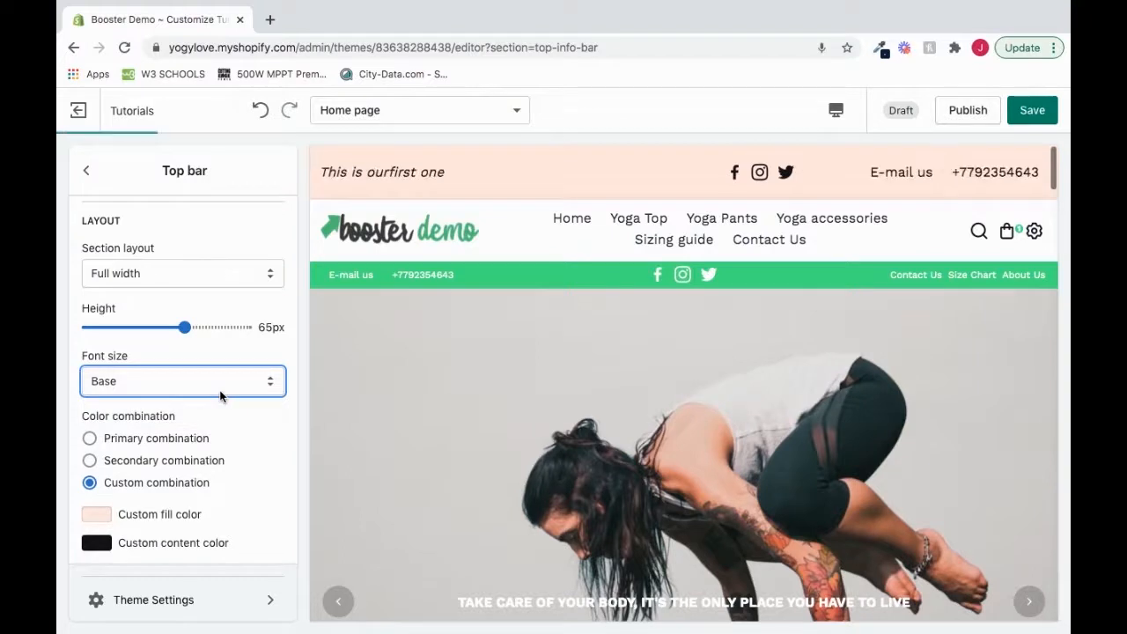
click(219, 396)
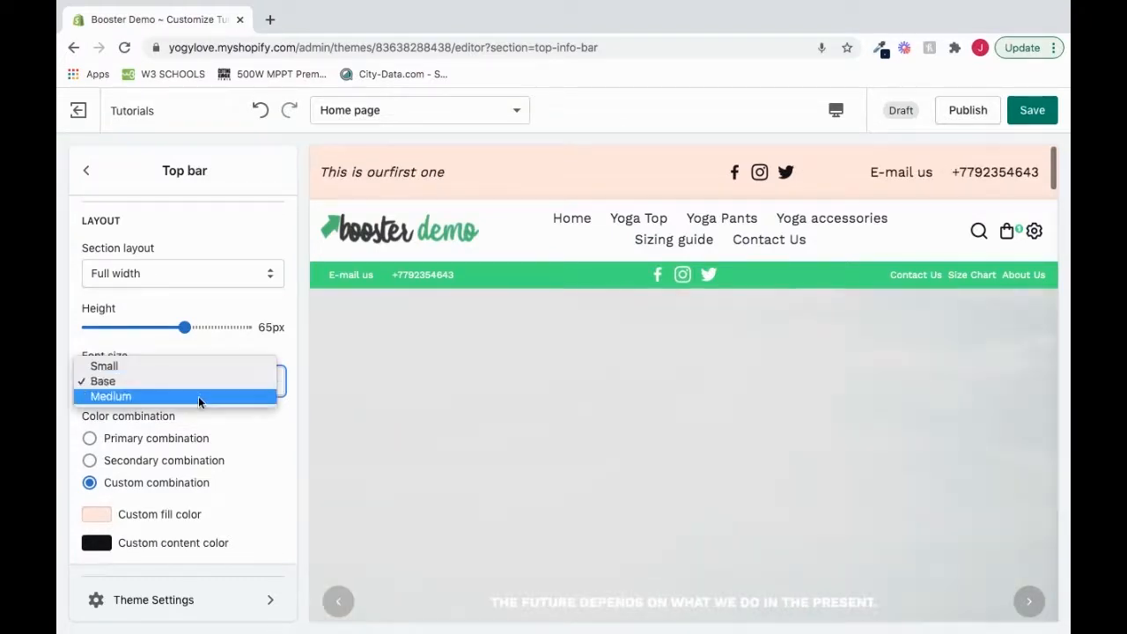
click(199, 398)
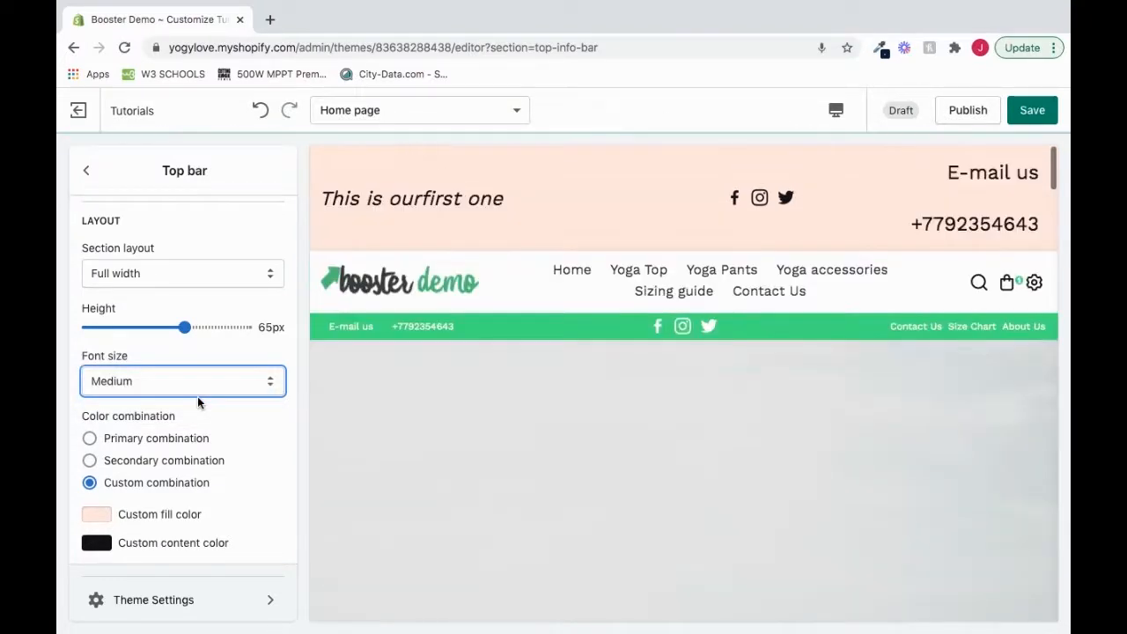
click(190, 385)
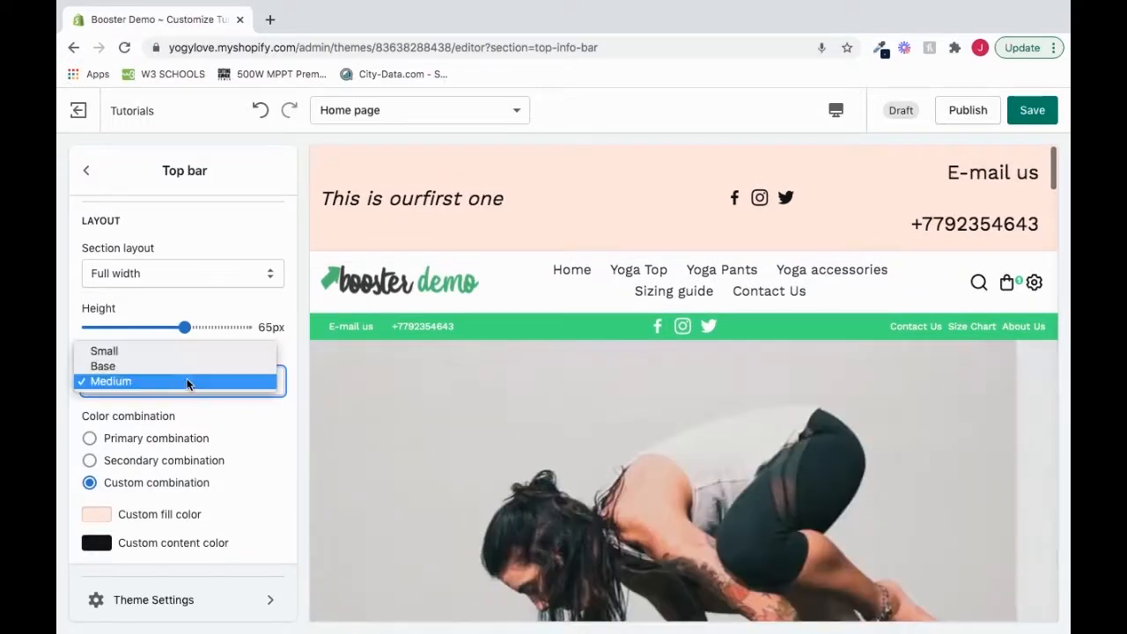
click(182, 363)
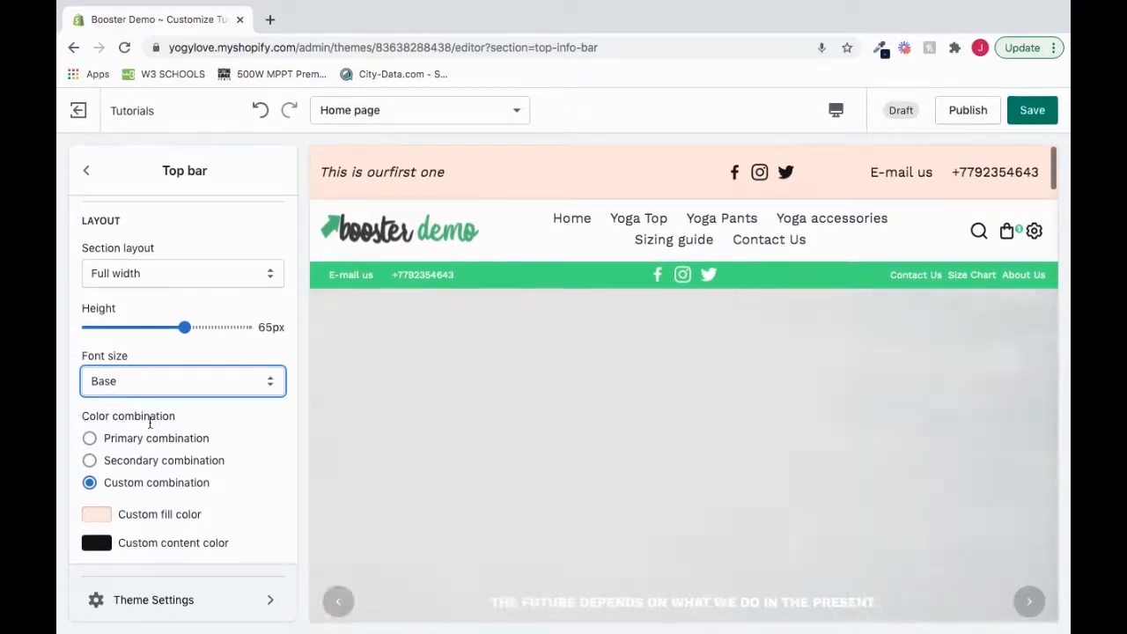
Step: Try the Primary and Secondary color combinations for the top bar, return to Custom combination, and check the custom fill color options
click(90, 439)
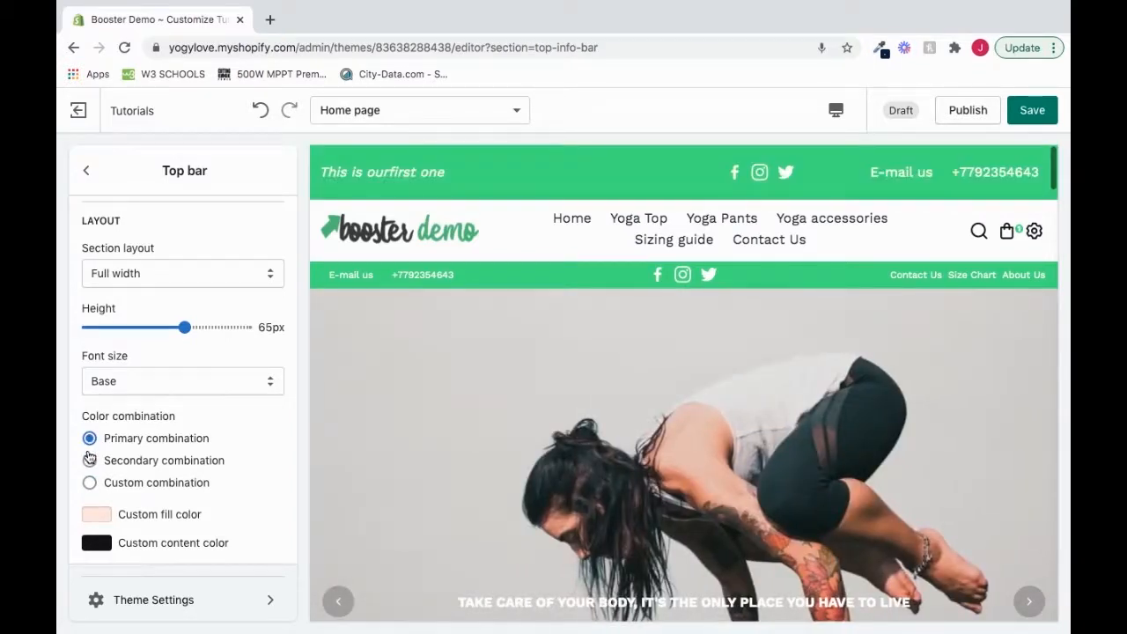
click(89, 460)
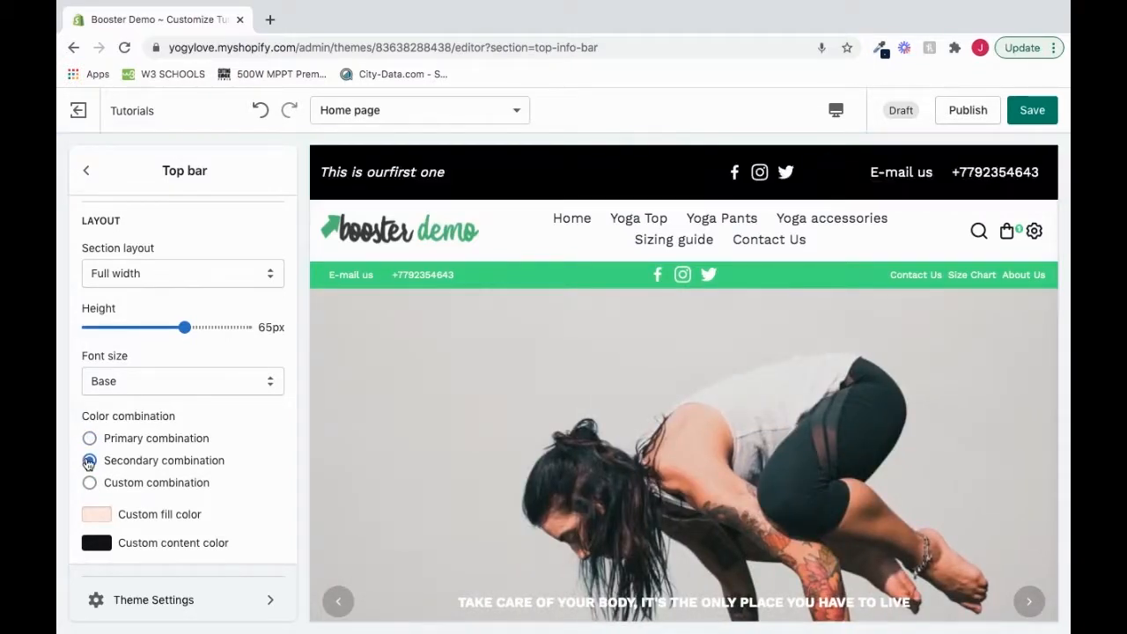
click(90, 484)
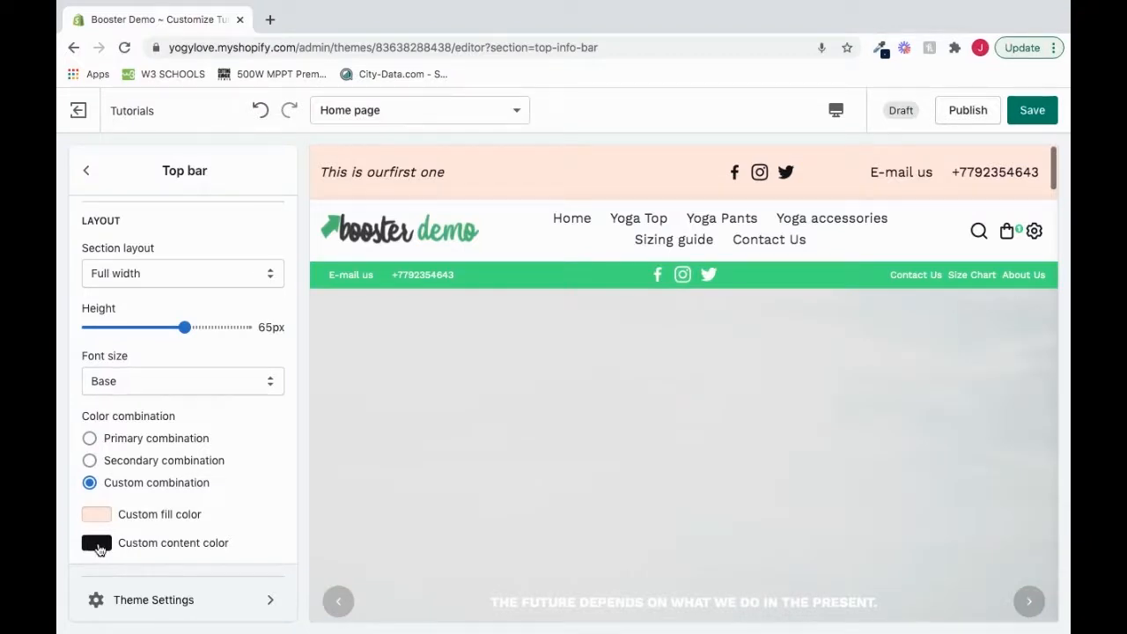
click(96, 514)
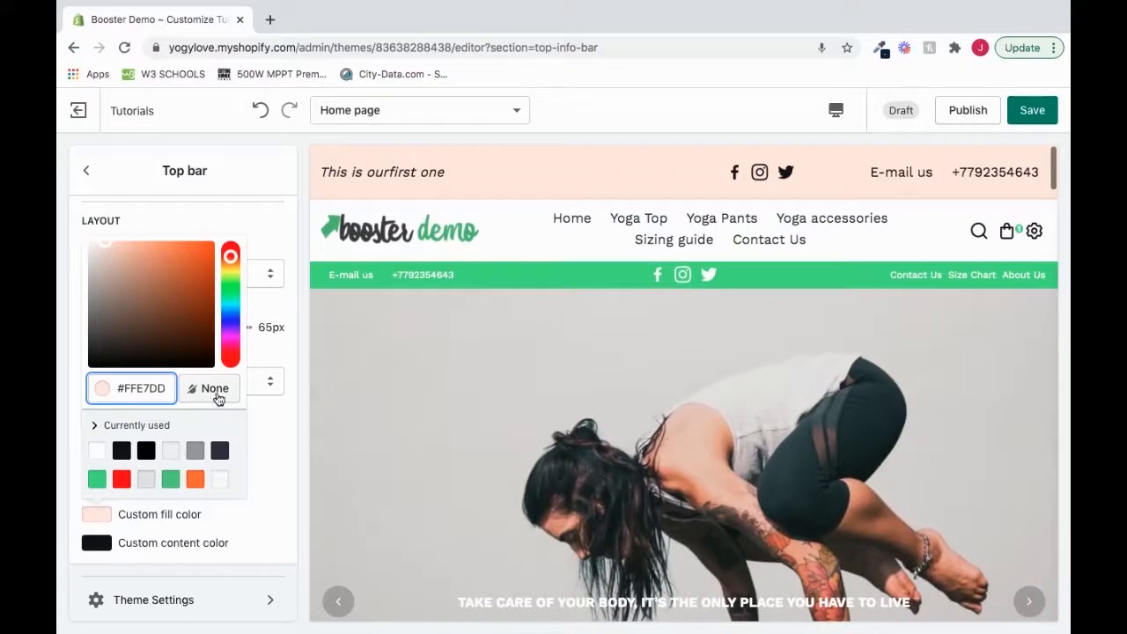
click(268, 431)
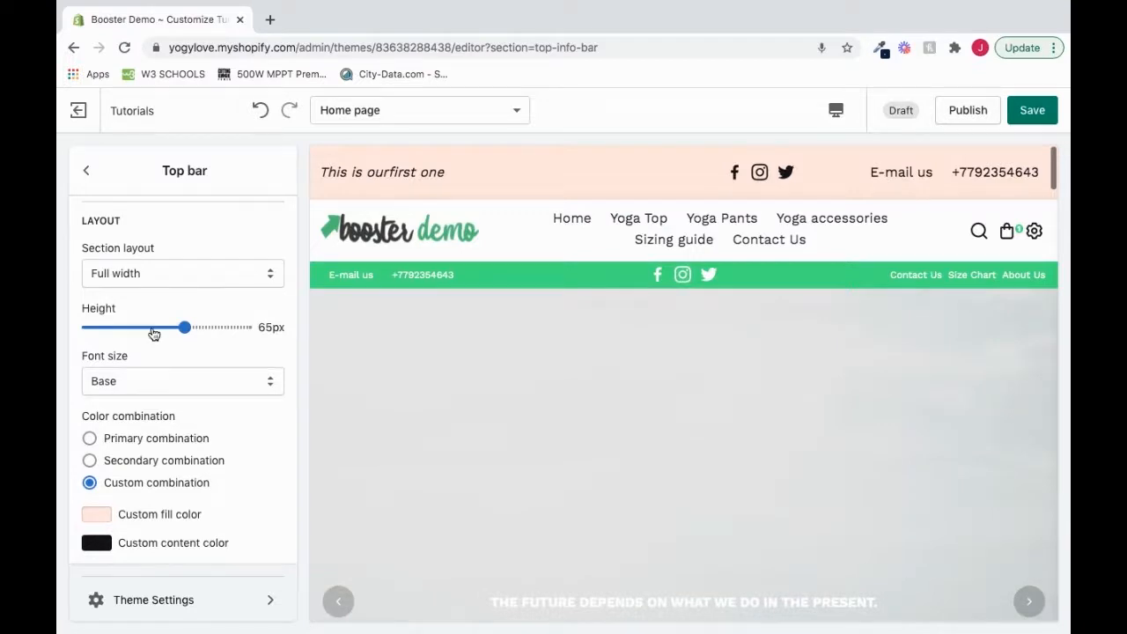
Step: Leave the top bar section and open the theme's Base colors settings to examine the layout colors and primary accent combination
click(86, 169)
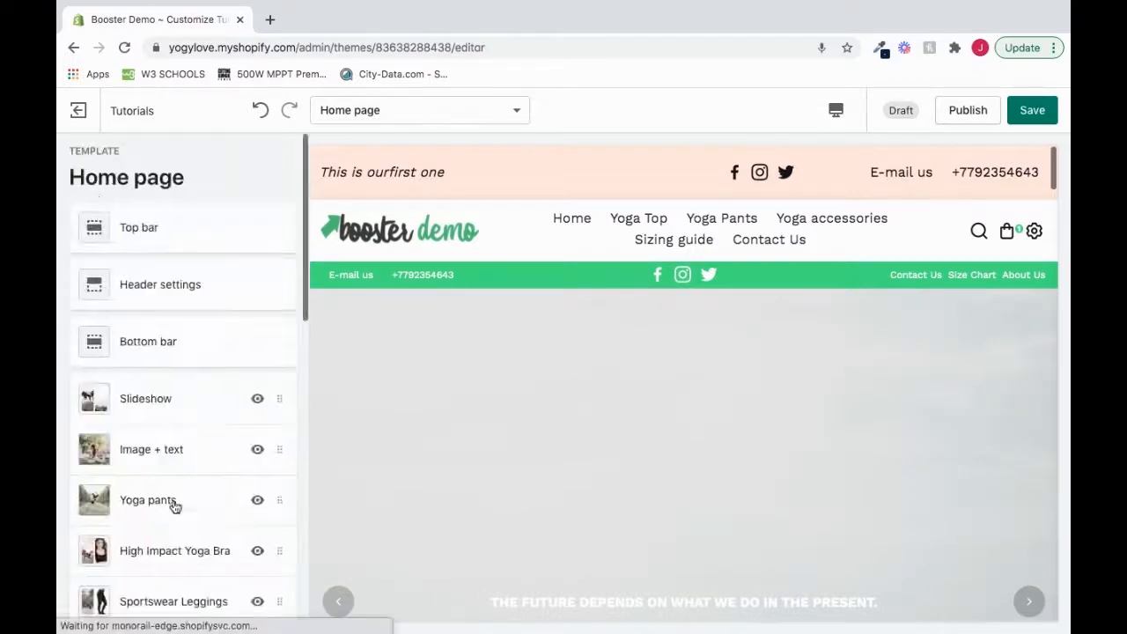
scroll(166, 502, down, 10)
click(174, 573)
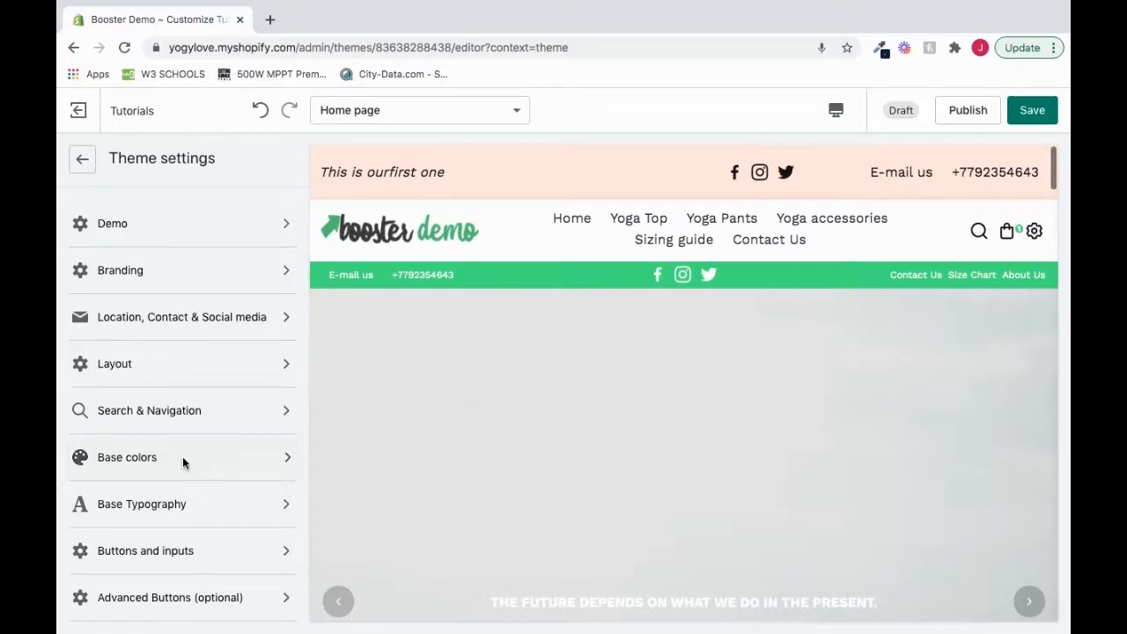
click(183, 460)
scroll(243, 423, down, 4)
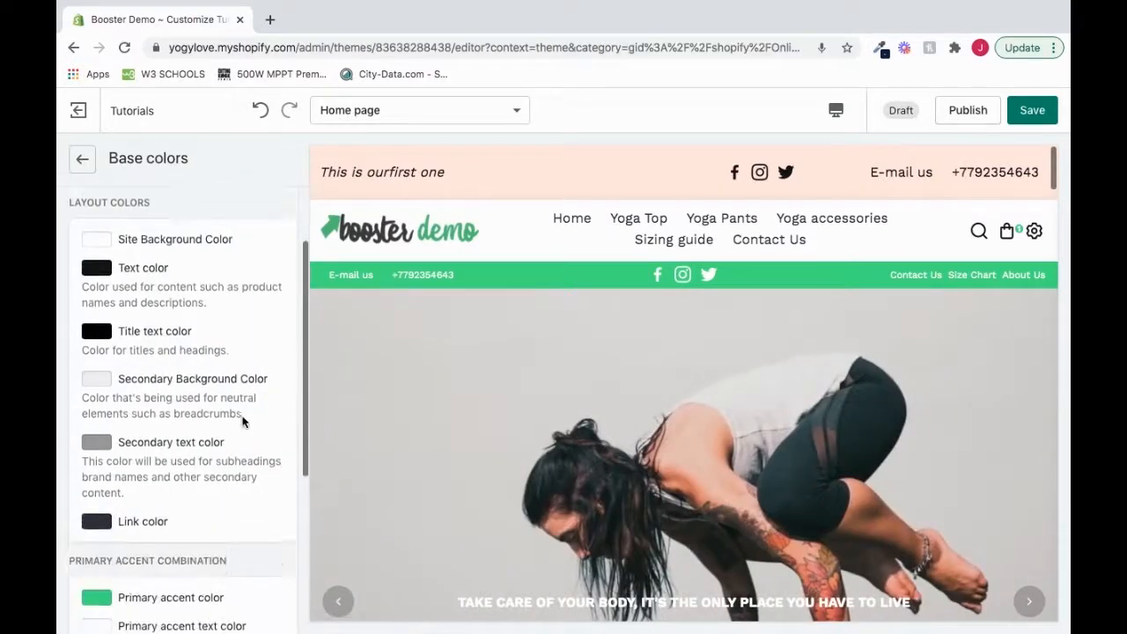